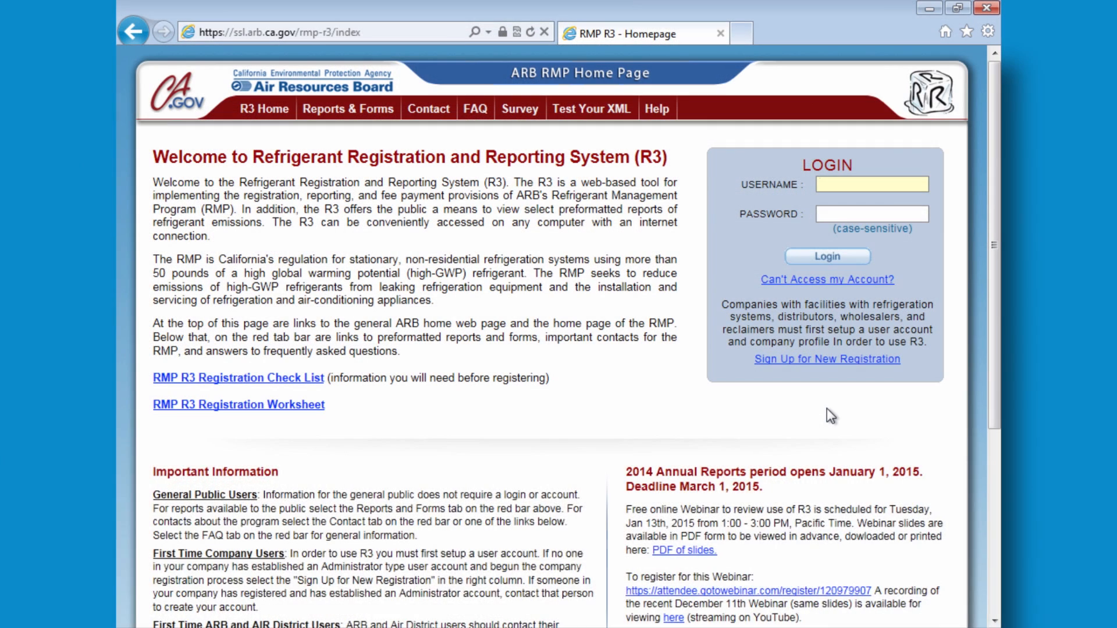
- Start a new registration as a company with refrigeration facility
click(831, 360)
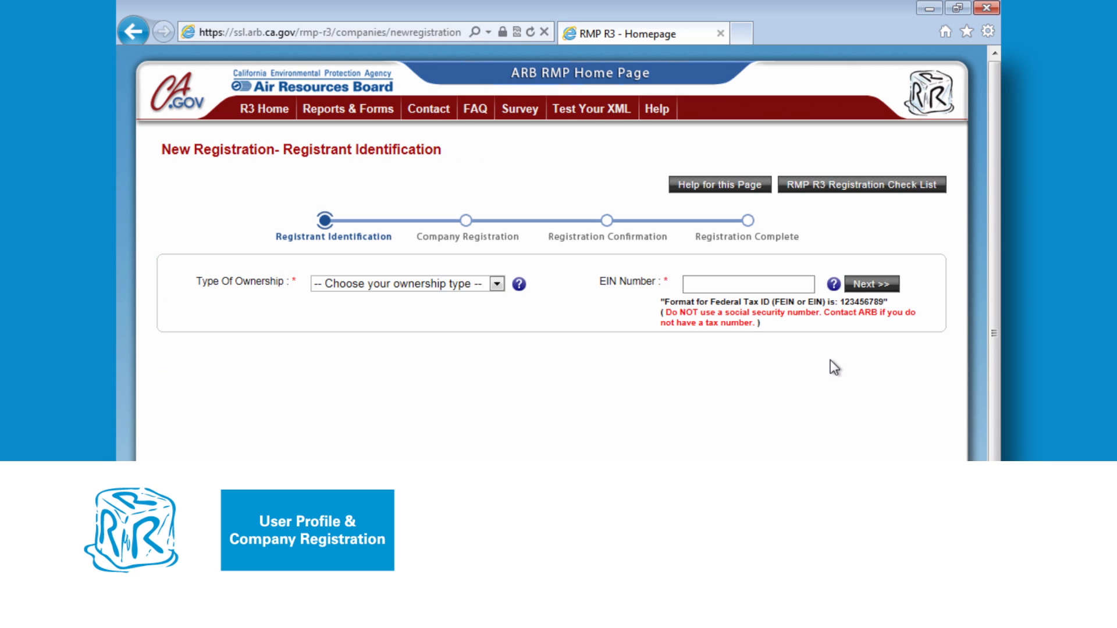
click(497, 285)
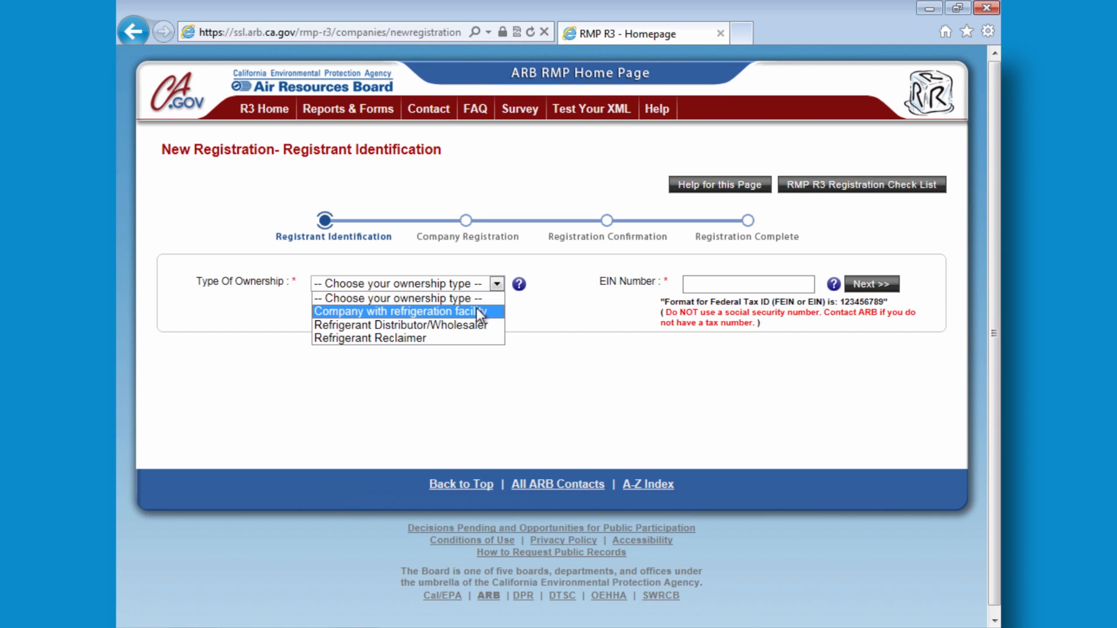
click(476, 309)
- Enter and check the company's EIN, answer Yes to both questions, and continue
click(732, 341)
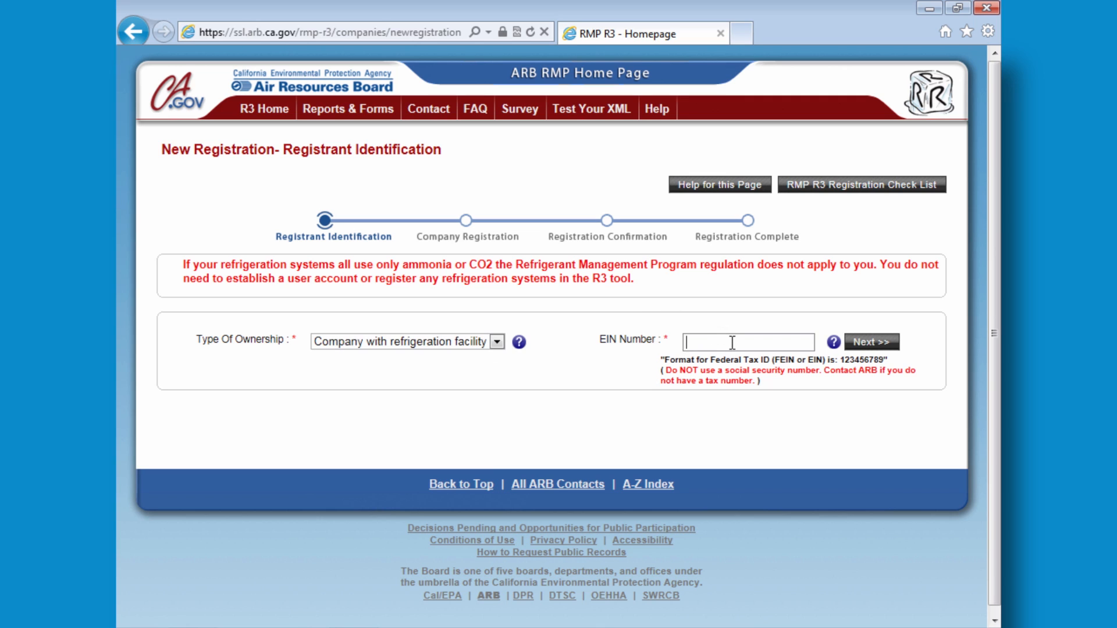
click(867, 344)
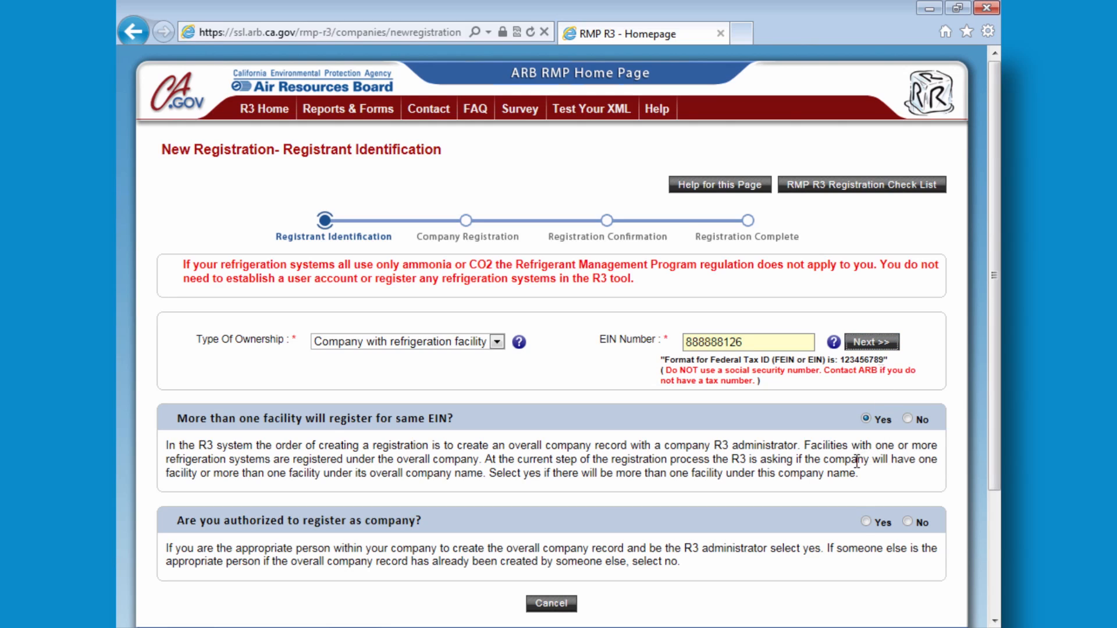
click(864, 519)
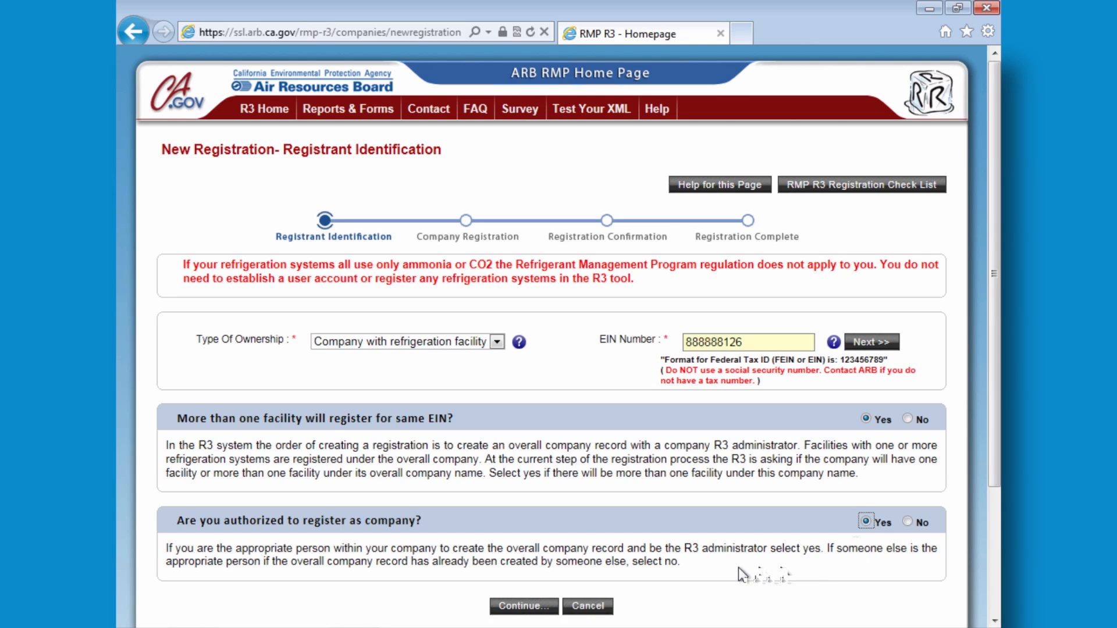
click(549, 608)
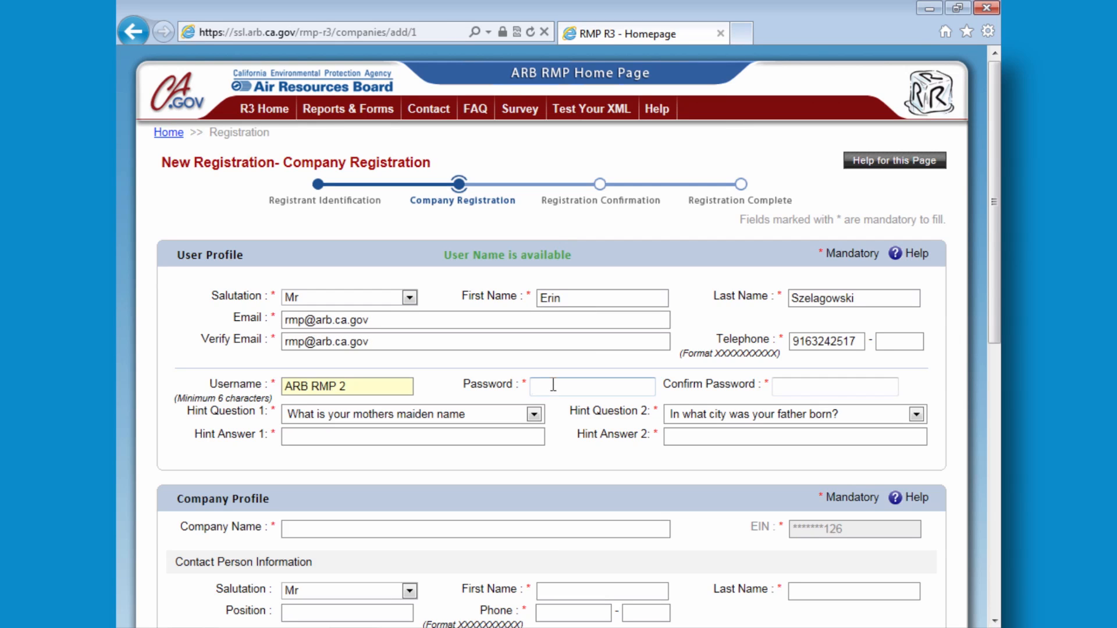
- Enter and confirm the account password
text(password)
click(783, 383)
text(password)
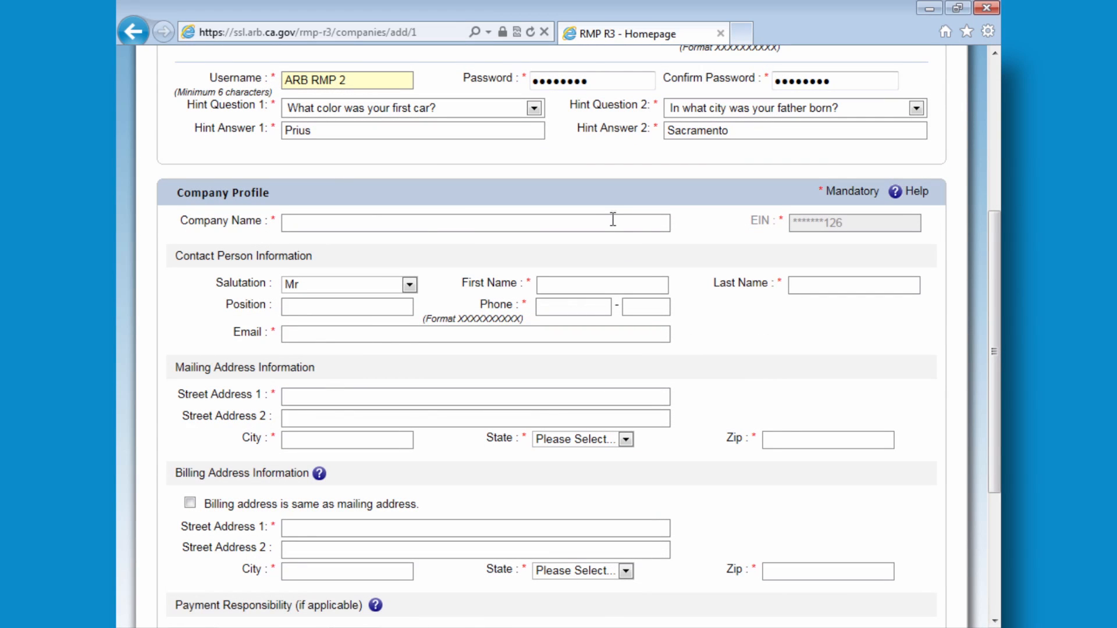
- Enter company name ARB RMP 2, make Facility responsible for payments, and submit
text(ARB RMP 2)
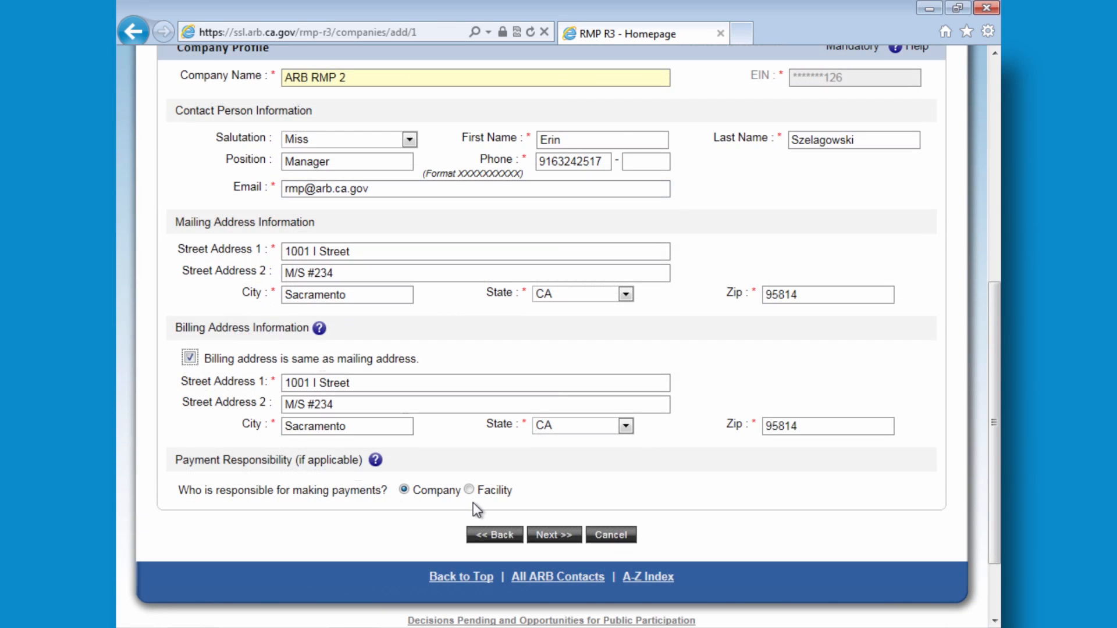
click(470, 490)
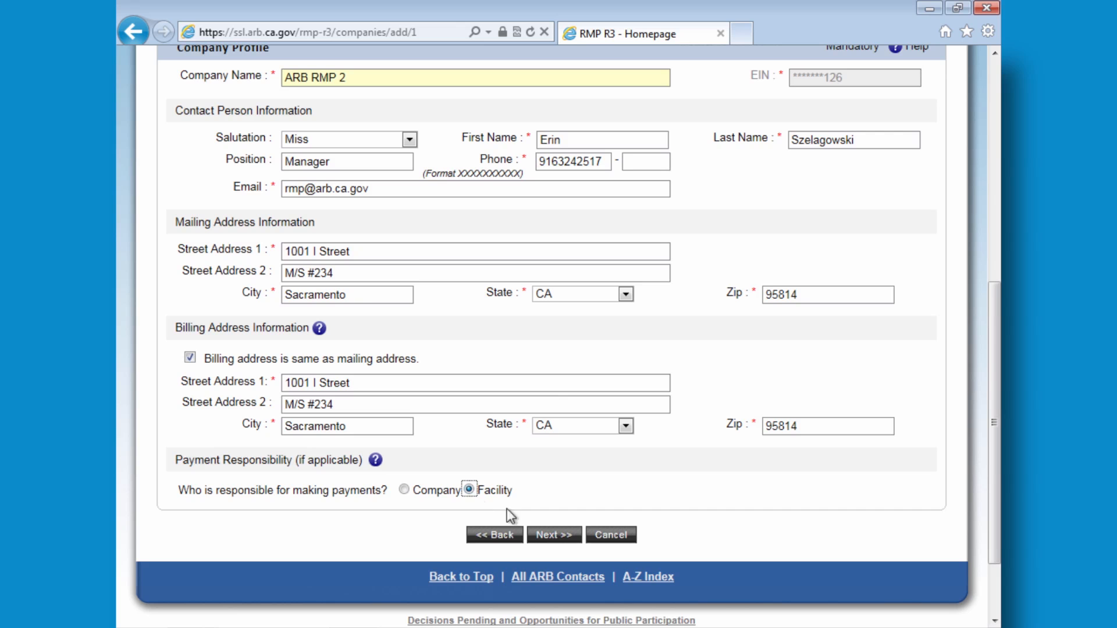
click(548, 535)
scroll(482, 264, down, 1)
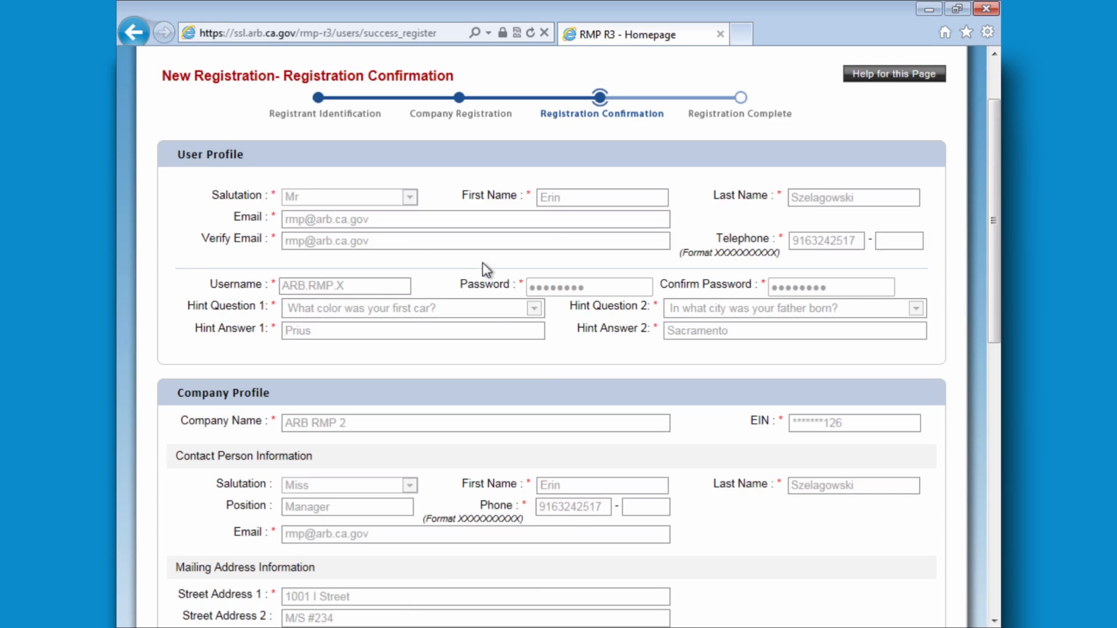
- Accept the Terms and Conditions, submit the registration, and open the Add New Facility form
scroll(483, 263, down, 8)
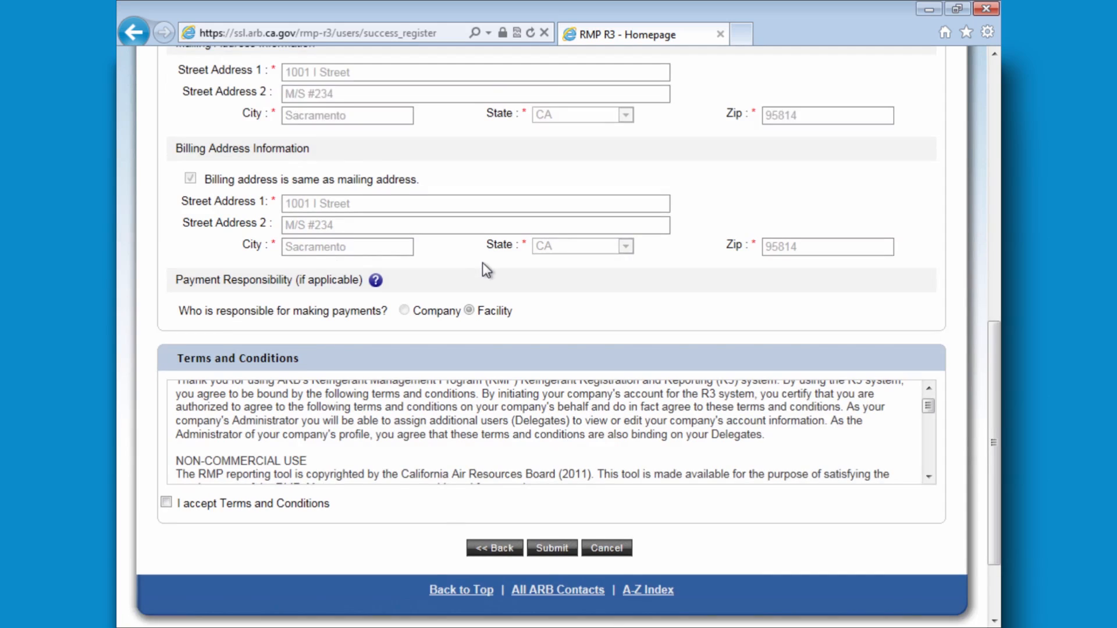
scroll(483, 263, down, 2)
click(166, 415)
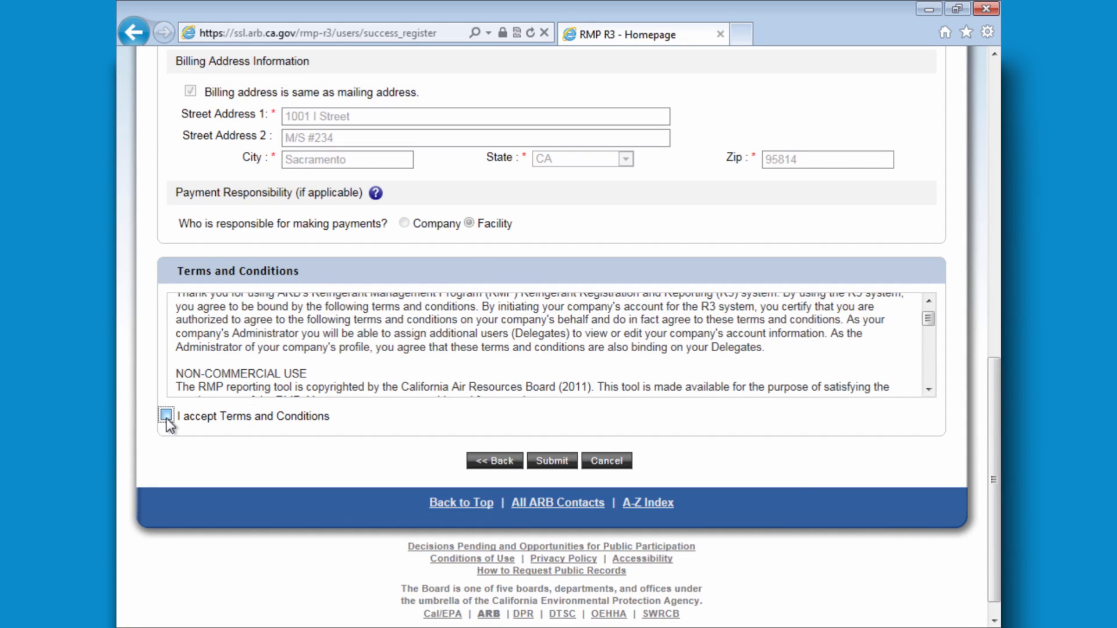
click(554, 462)
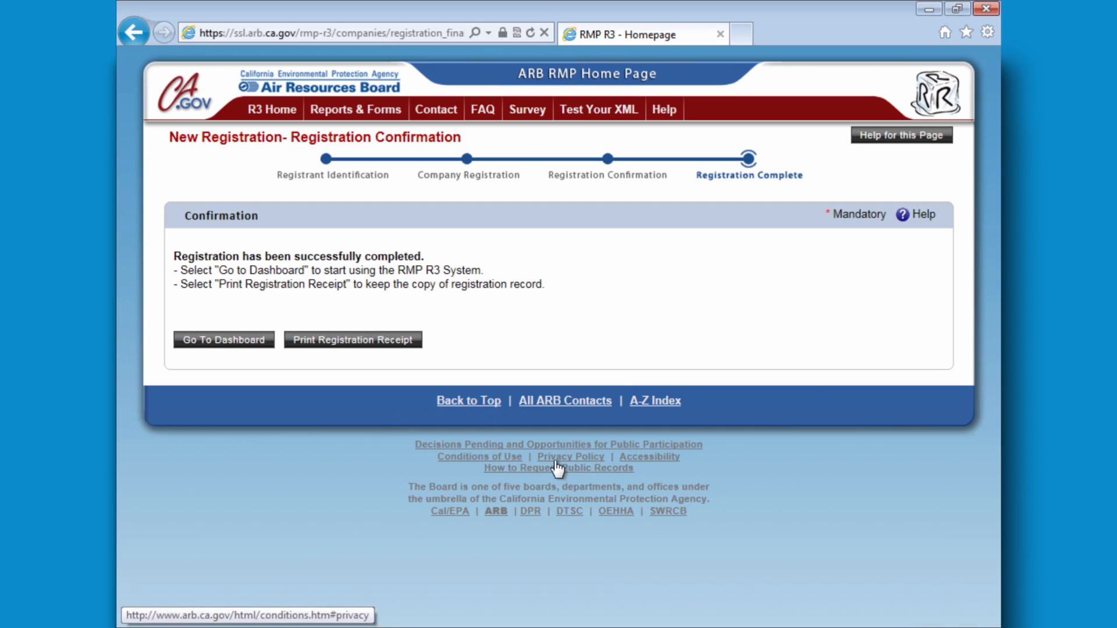
click(224, 339)
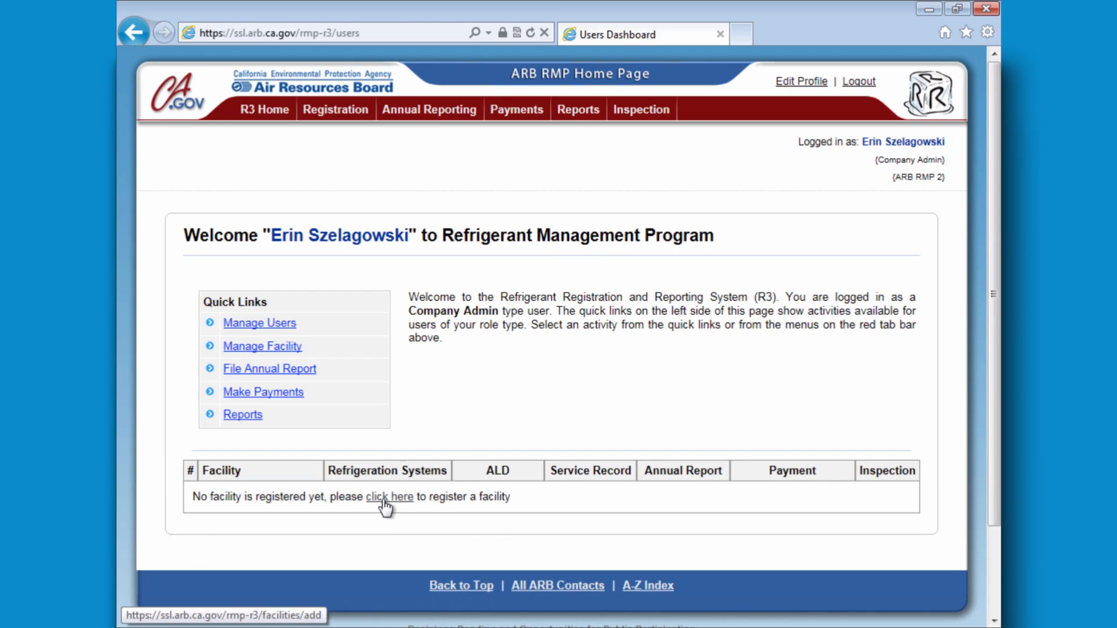
click(383, 504)
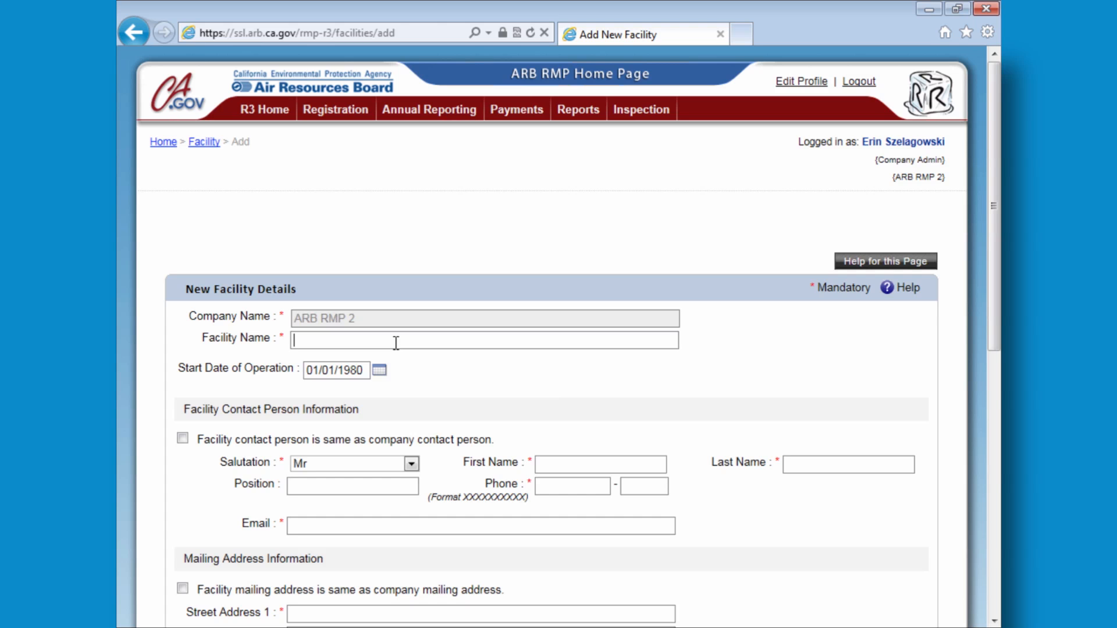
- Name the facility Greenhouse Gas Market and copy the mailing address into the location address
text(Greenhou)
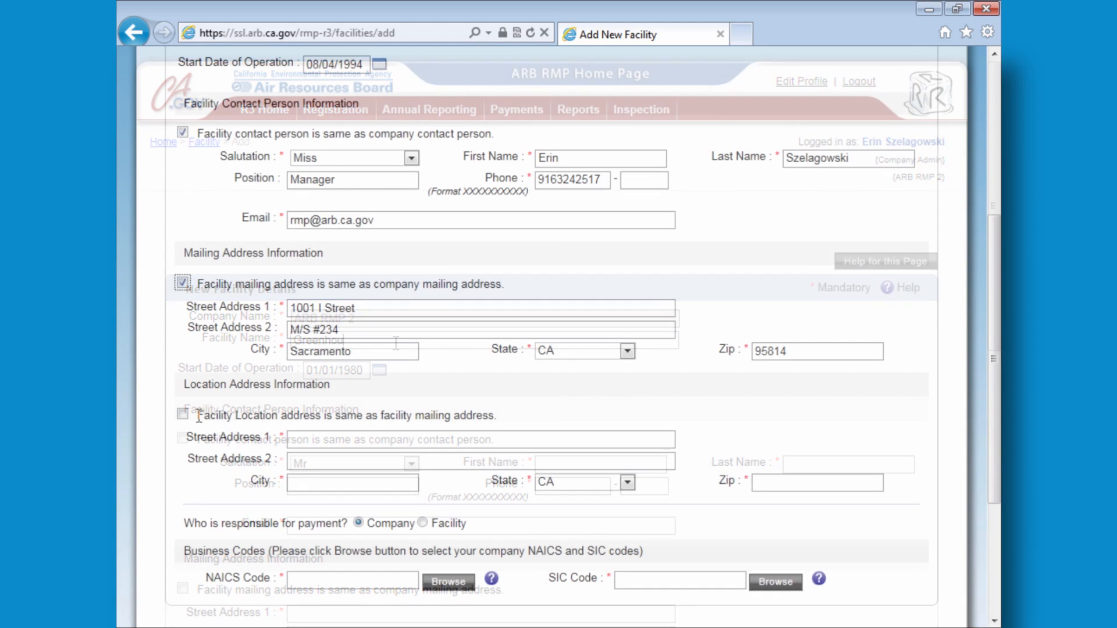
click(183, 414)
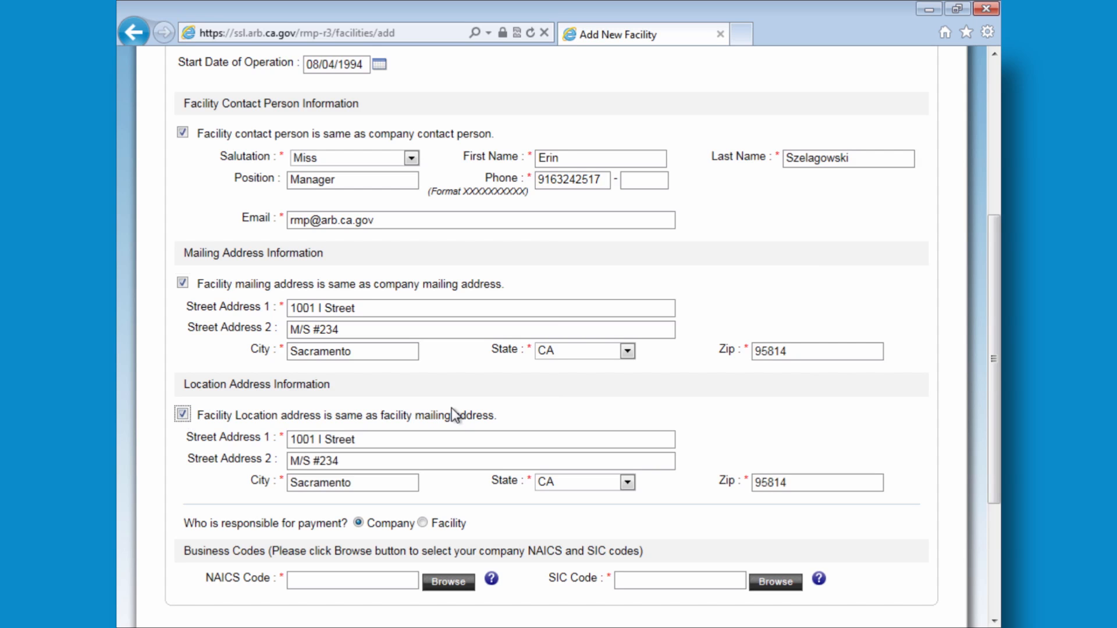
scroll(895, 426, down, 3)
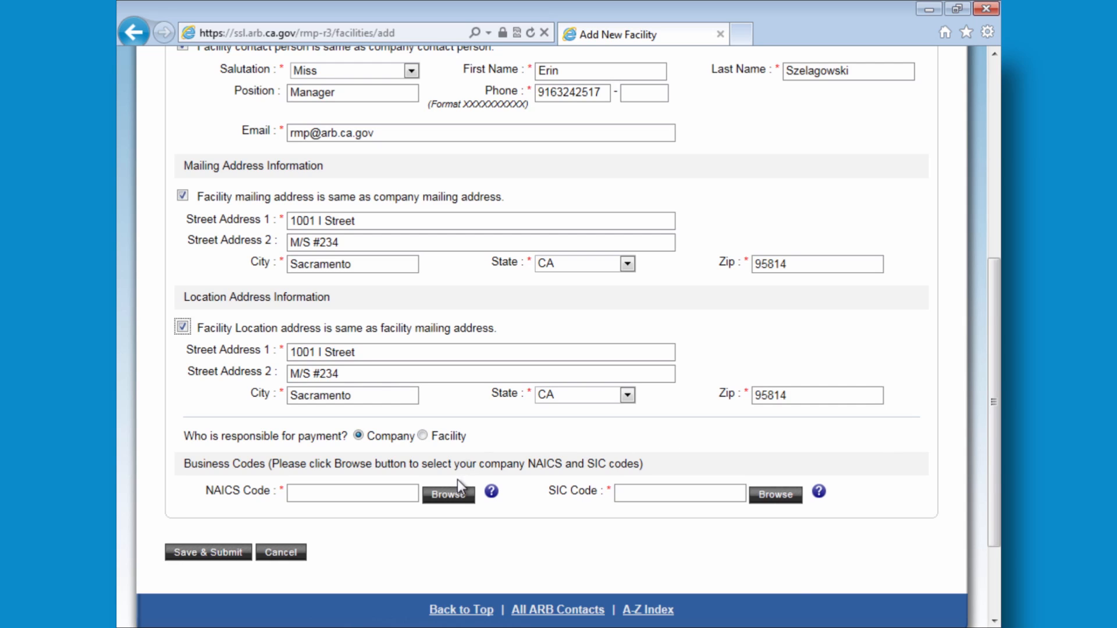
click(453, 495)
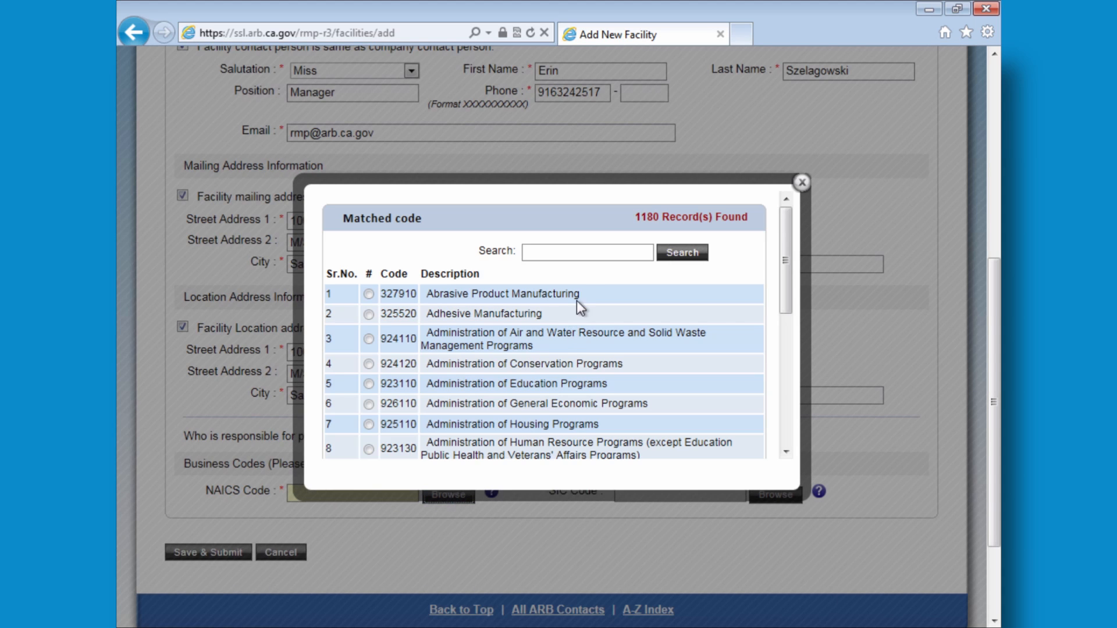
- Search NAICS codes for 'grocery', pick 445110, and save and submit the facility
click(598, 255)
text(grocery)
click(679, 256)
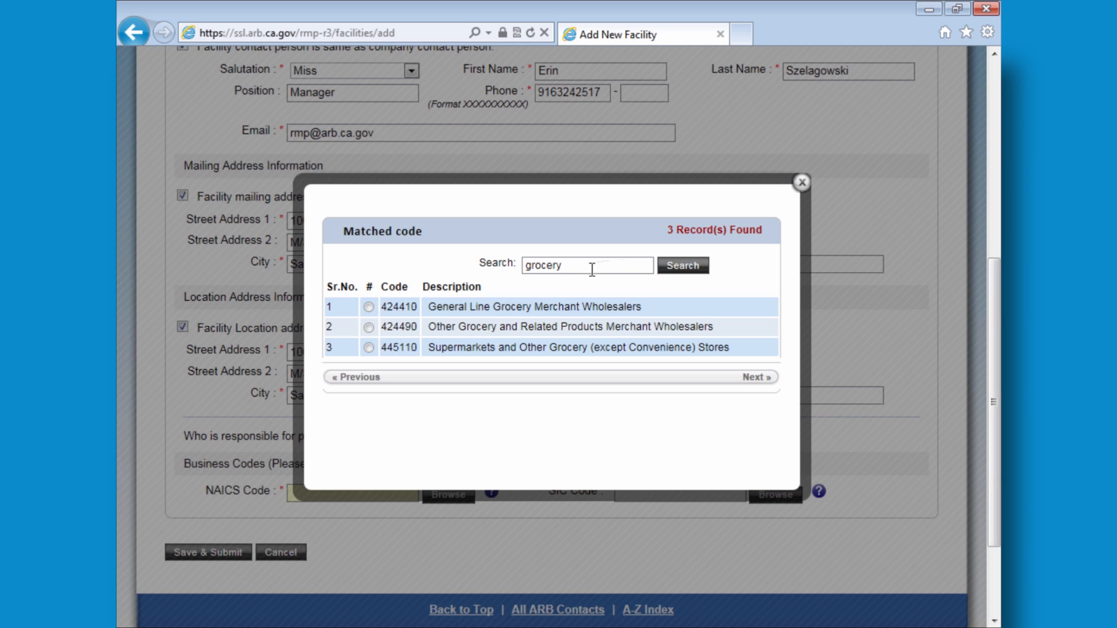
click(454, 349)
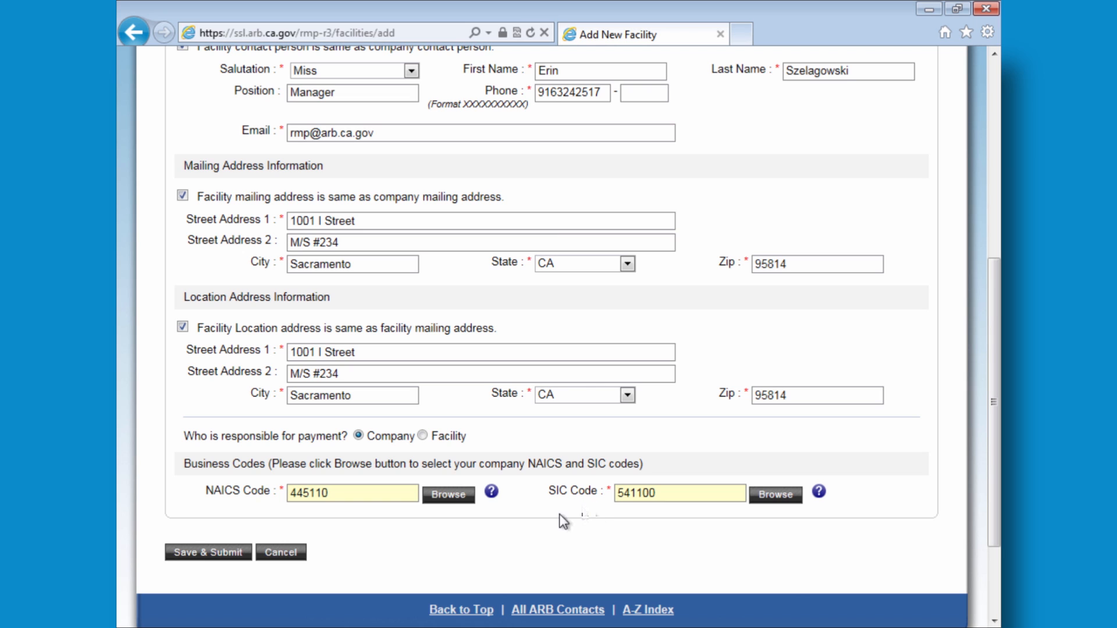
click(242, 553)
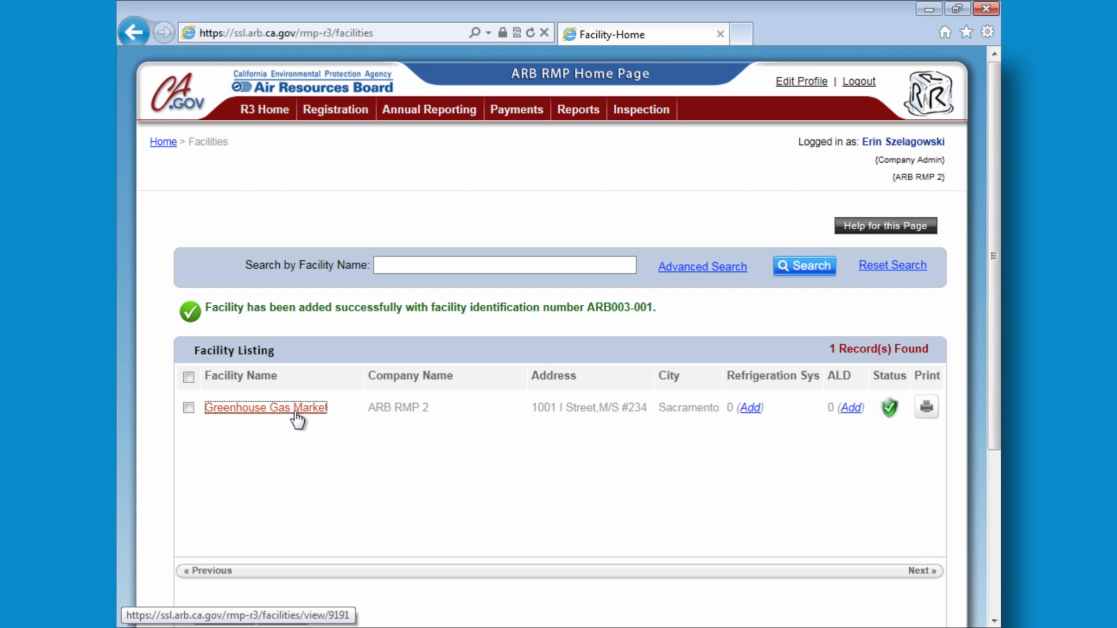
- Open Greenhouse Gas Market and view its Refrigeration System tab showing 0 records
click(297, 416)
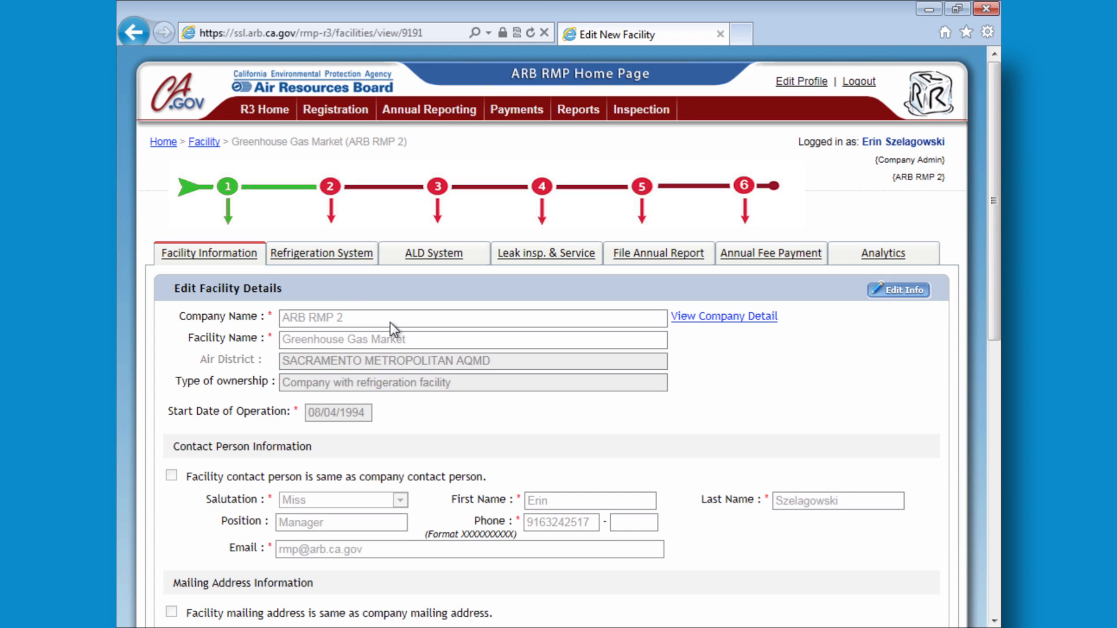
scroll(391, 322, down, 10)
scroll(392, 322, up, 10)
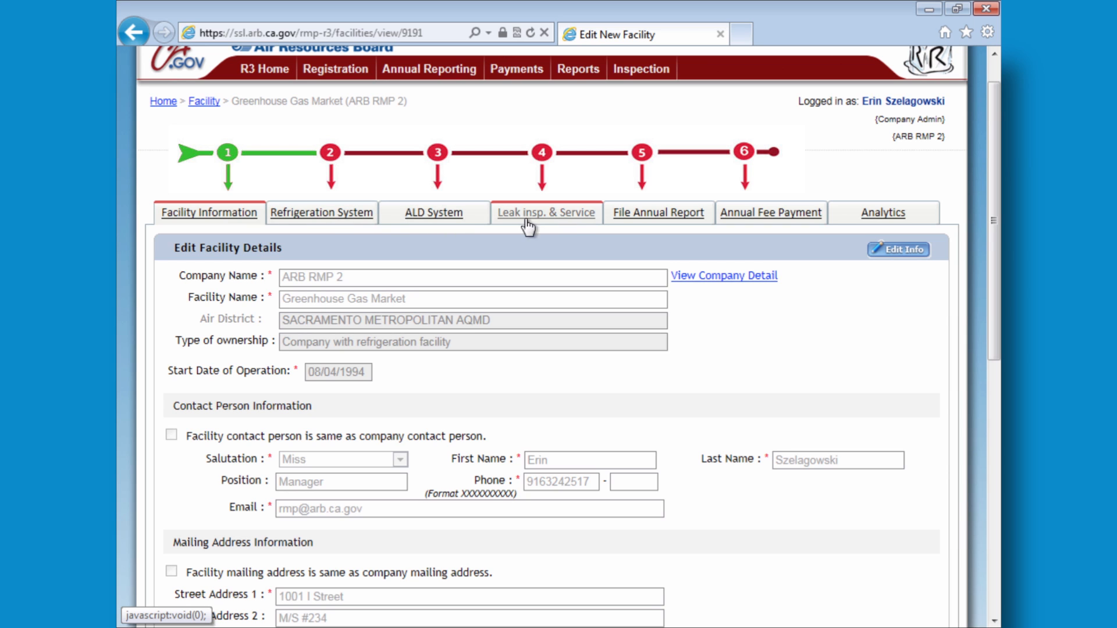
click(320, 216)
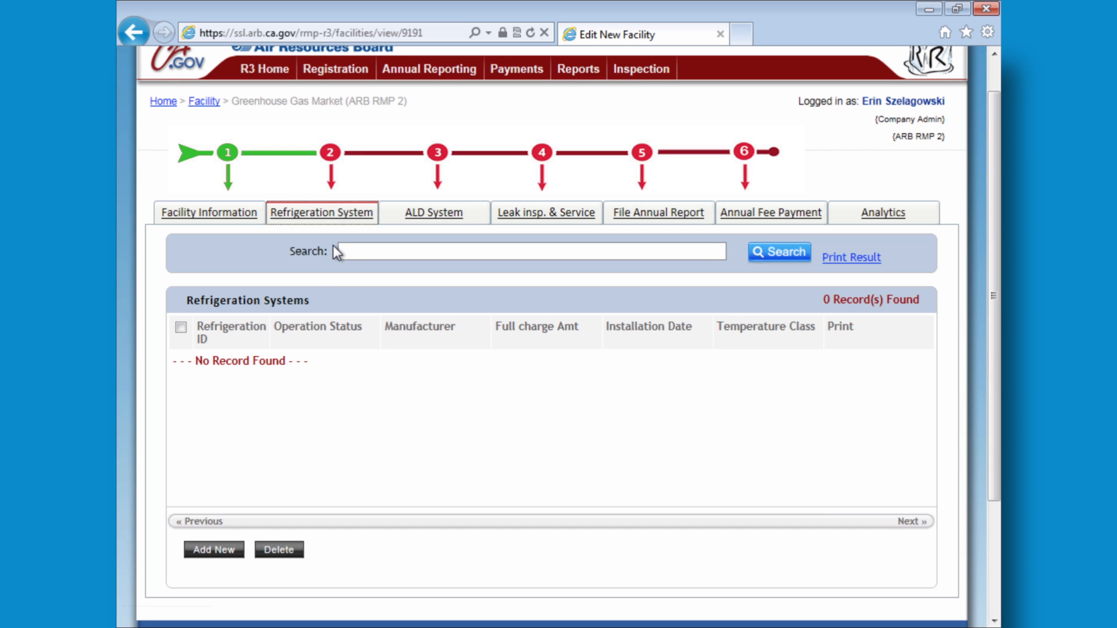
- Add a new refrigeration system named Rack A, installed 09/01/2011
click(236, 550)
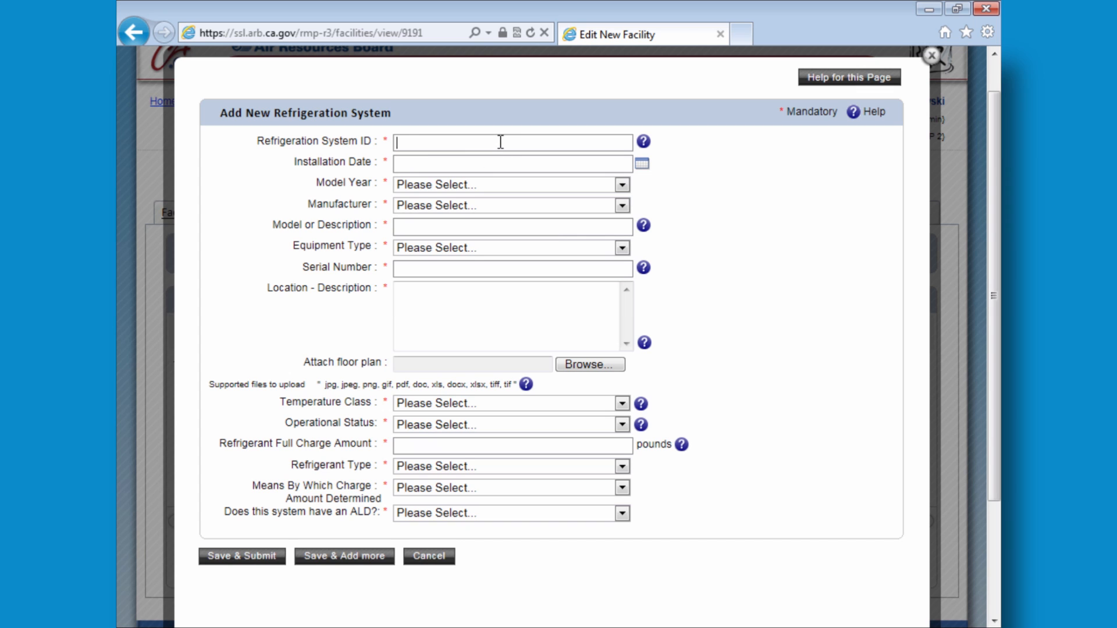
text(Rack A)
click(502, 165)
click(648, 165)
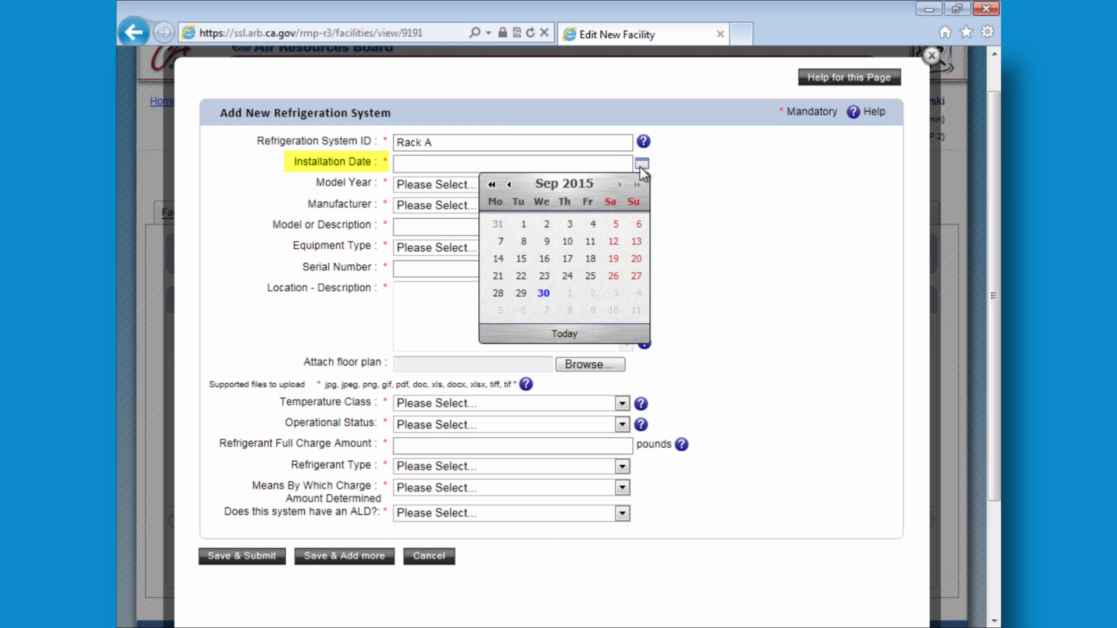
click(492, 184)
click(492, 184)
click(491, 184)
click(492, 185)
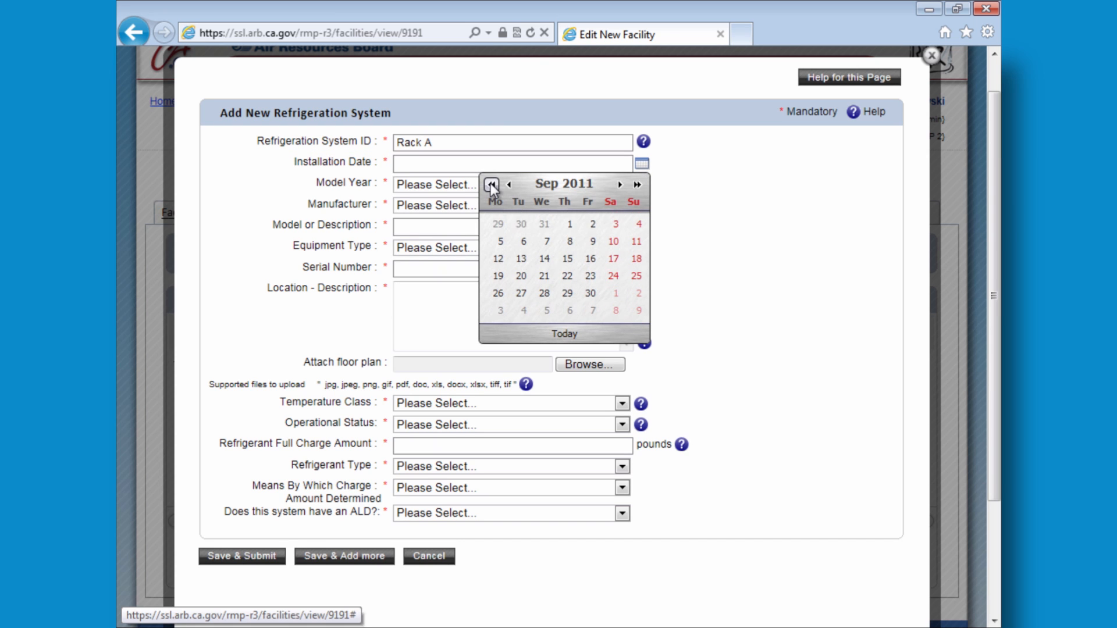
click(569, 223)
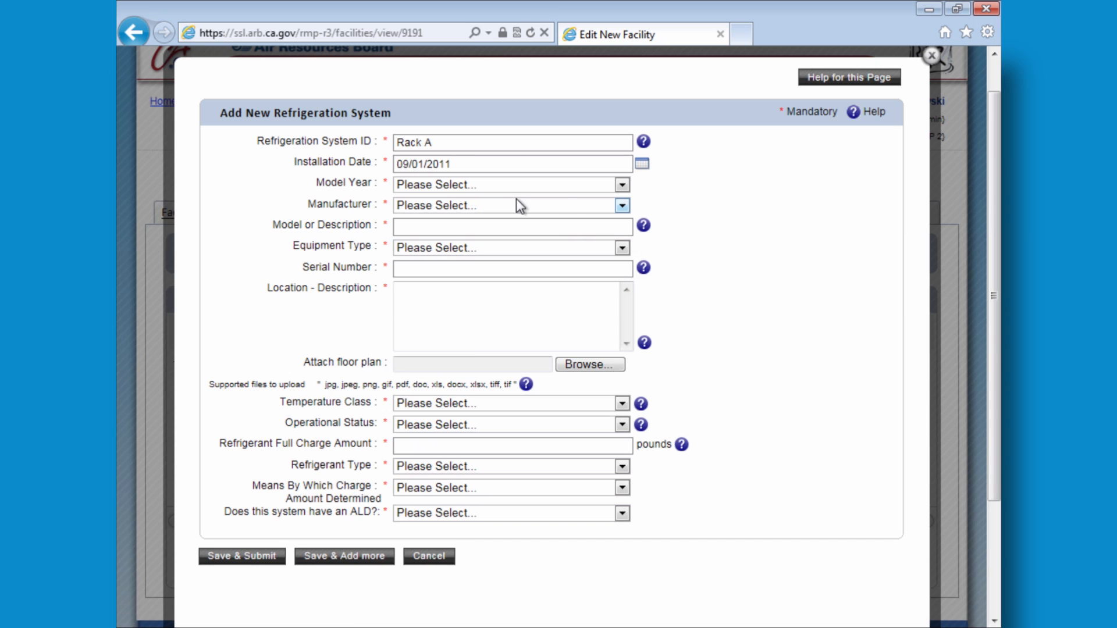
- Set model year 2010 and manufacturer Other, named Cool Air
click(621, 186)
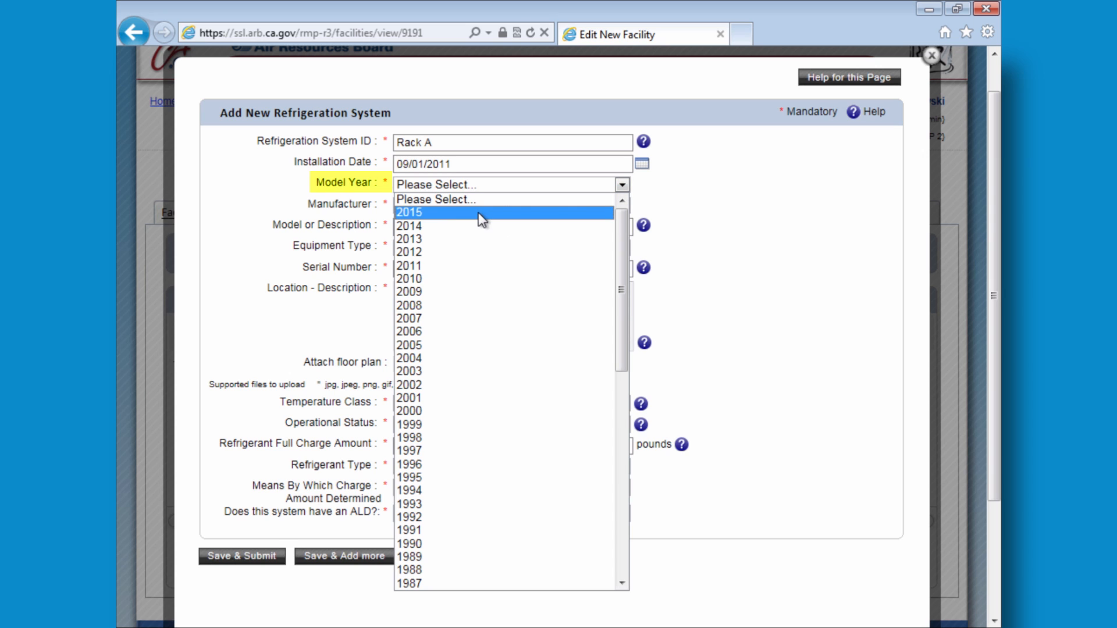
click(437, 278)
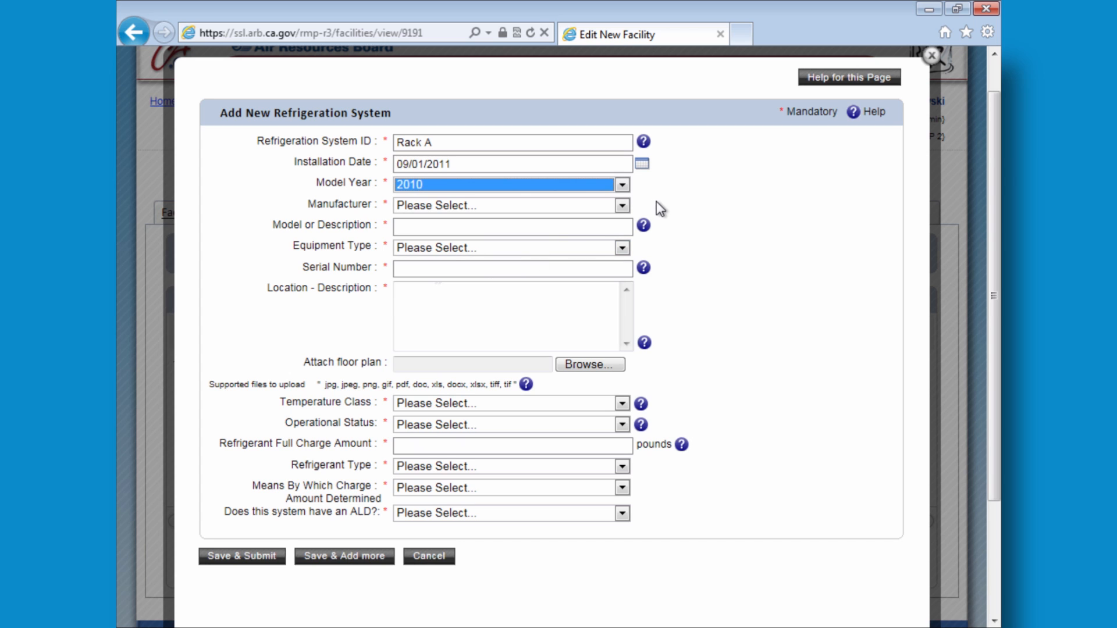
click(622, 205)
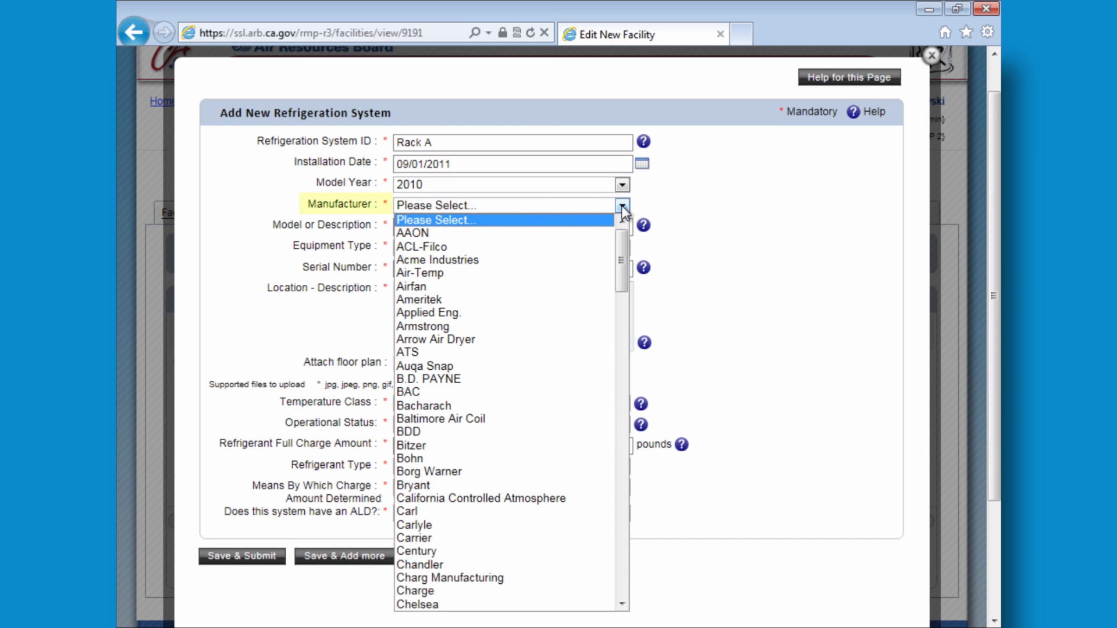
scroll(506, 369, down, 2)
click(458, 364)
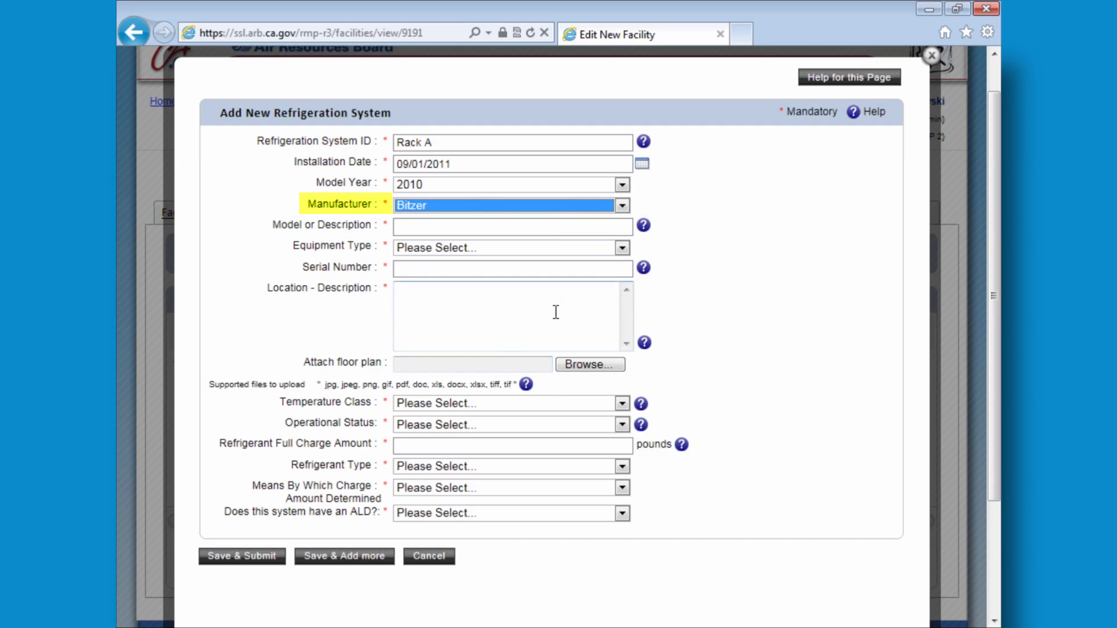
click(621, 204)
scroll(547, 307, down, 20)
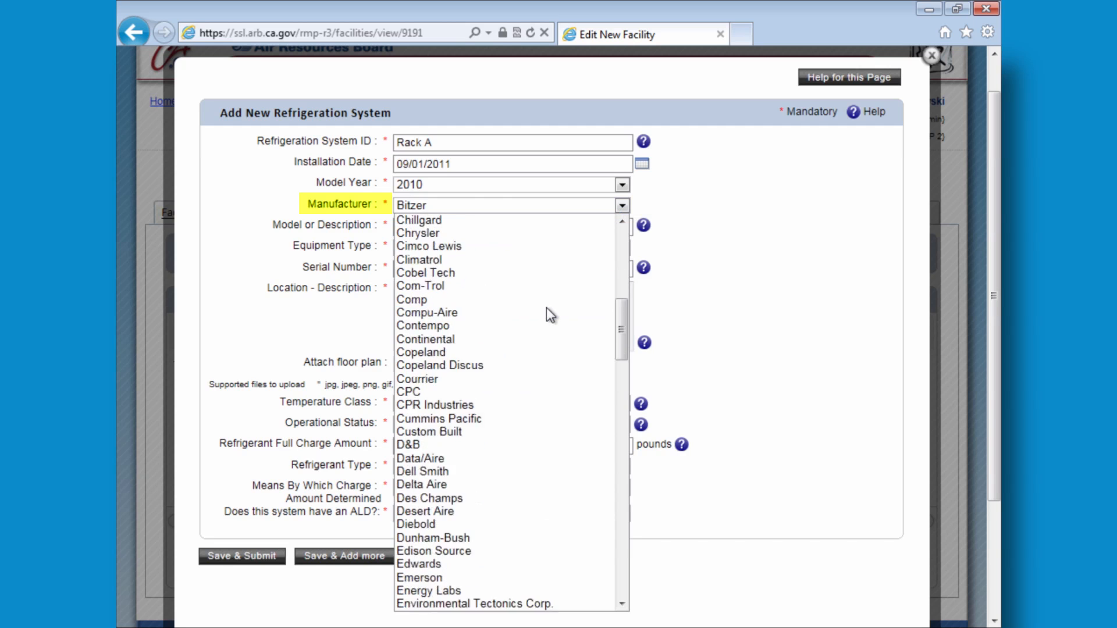
scroll(547, 309, down, 20)
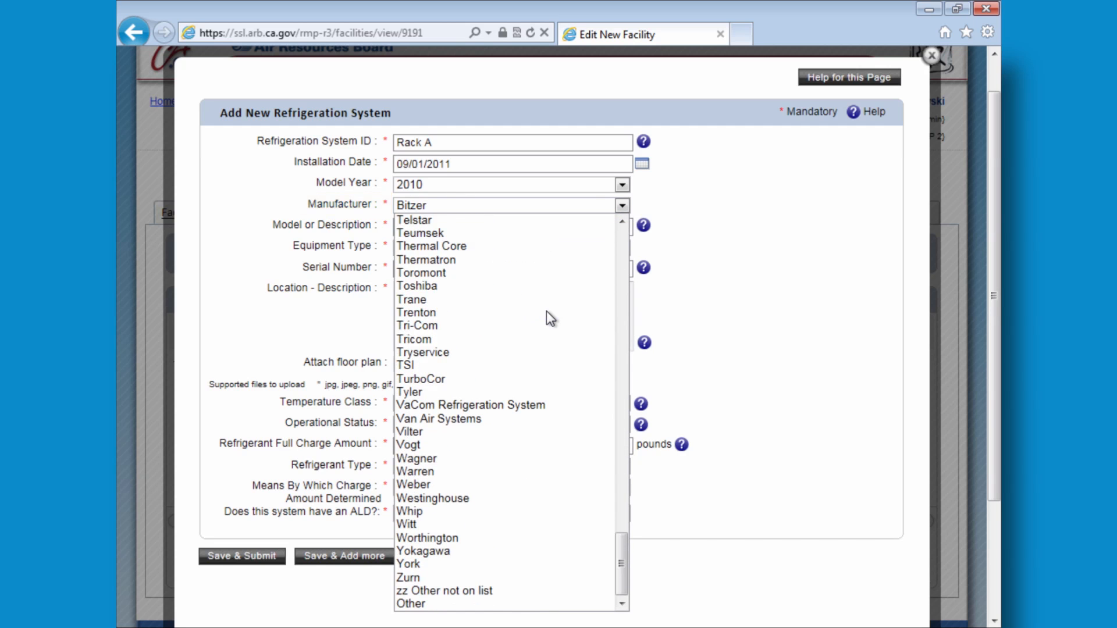
click(482, 602)
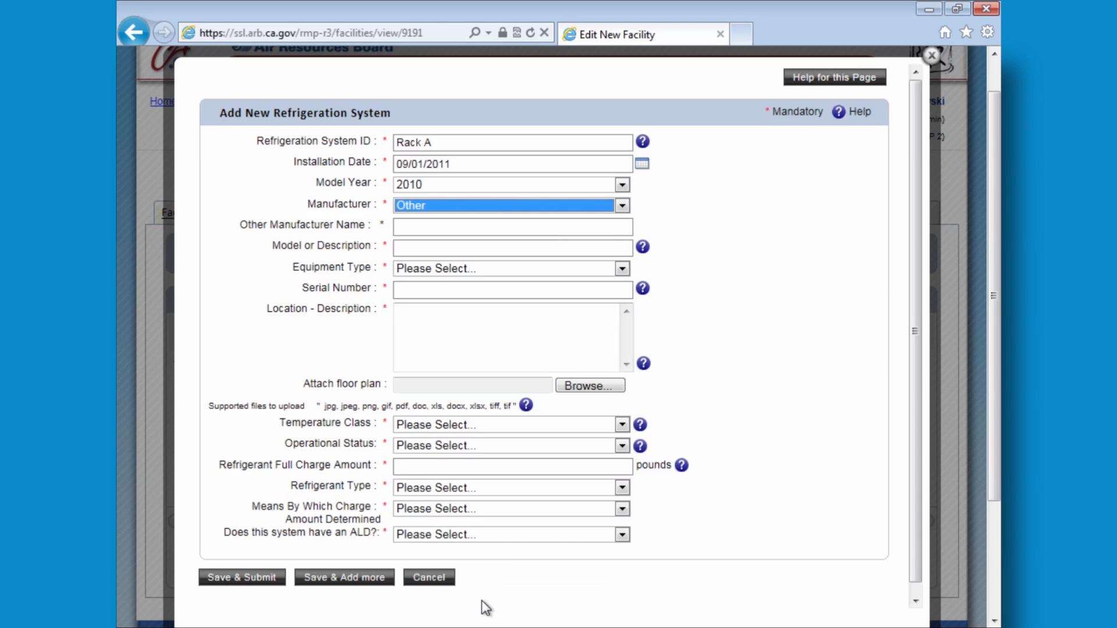
click(572, 223)
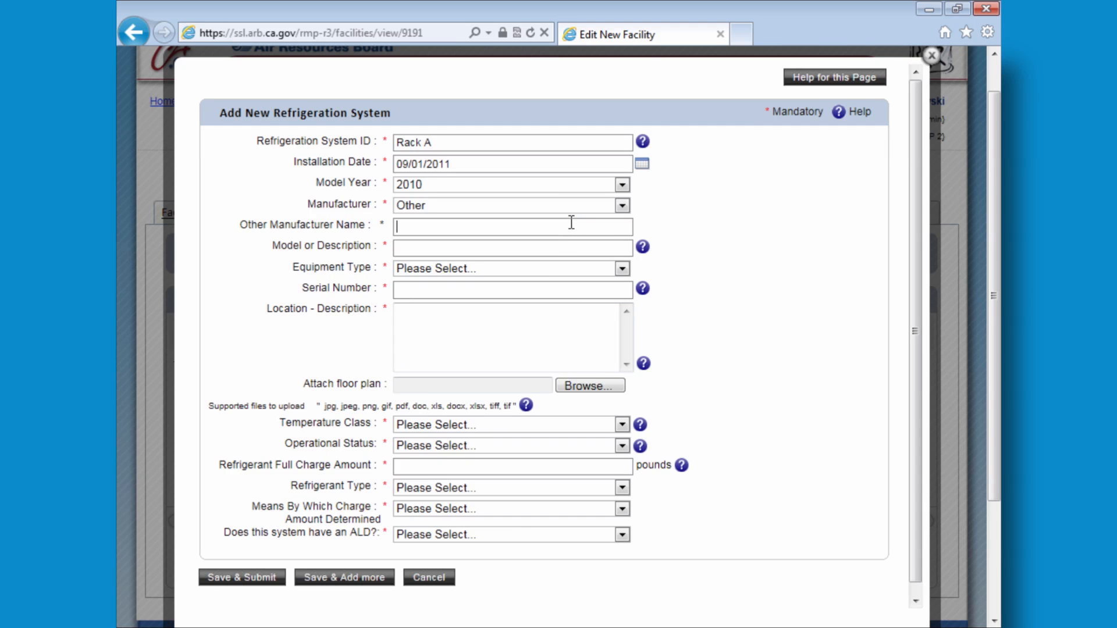
text(Cool Air)
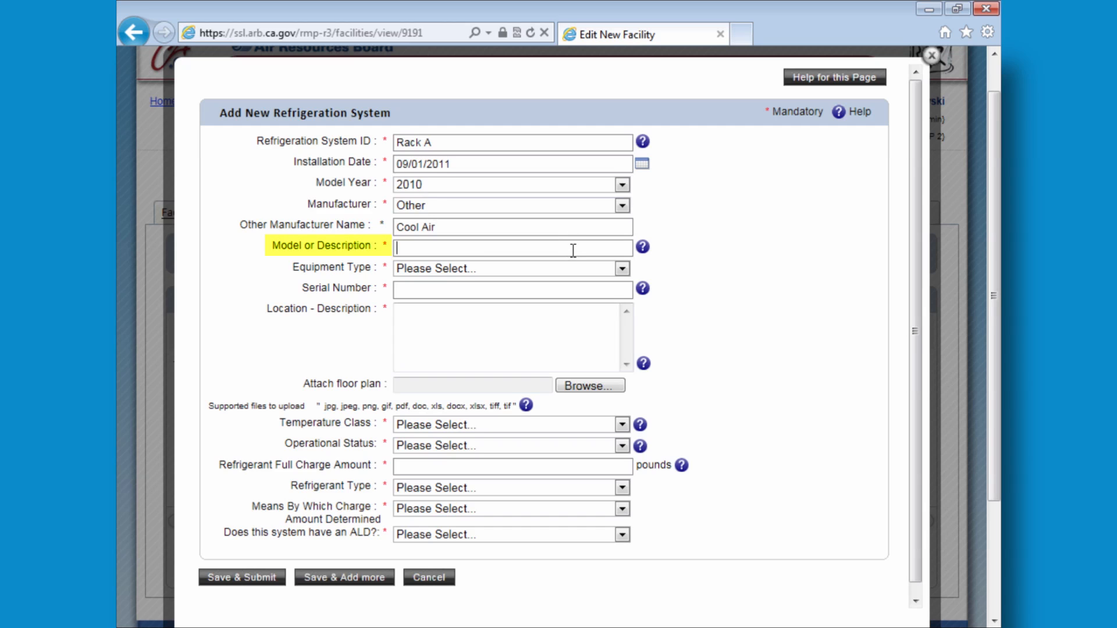
- Enter the model number and choose Refrigeration as the equipment type
text(A734)
key(BackSpace)
key(BackSpace)
key(BackSpace)
key(BackSpace)
text(not leg)
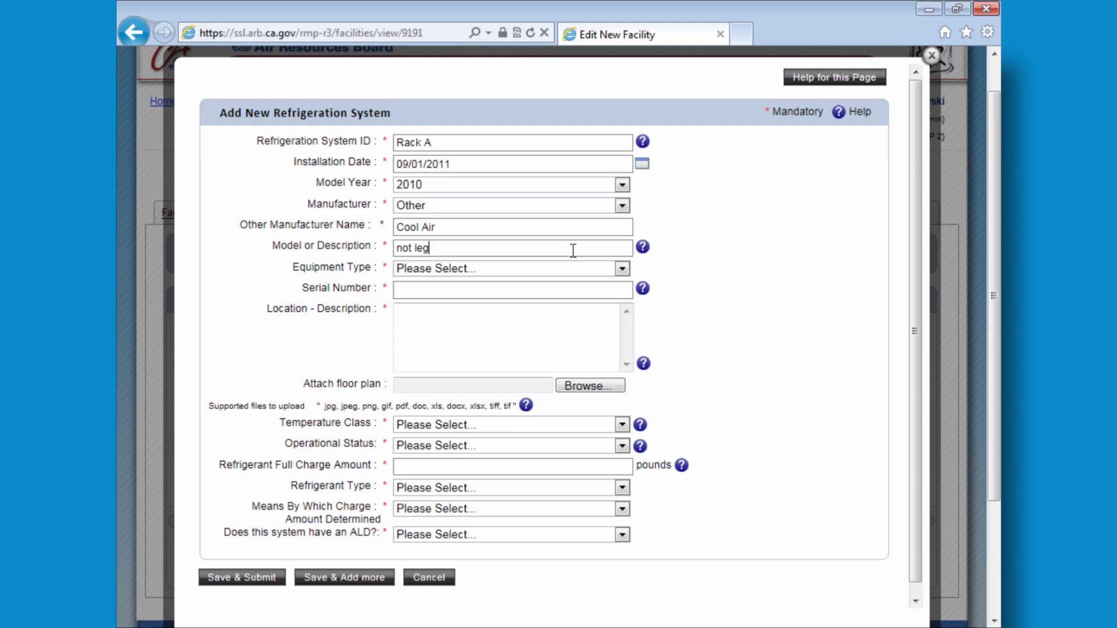
text(ible - room 12)
key(Tab)
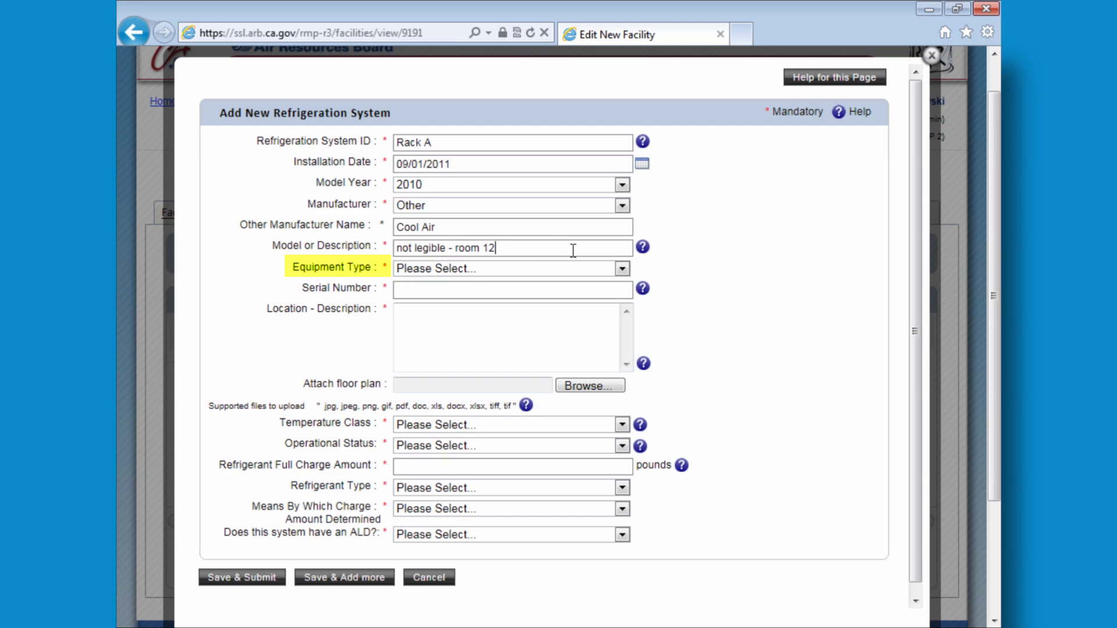
click(621, 268)
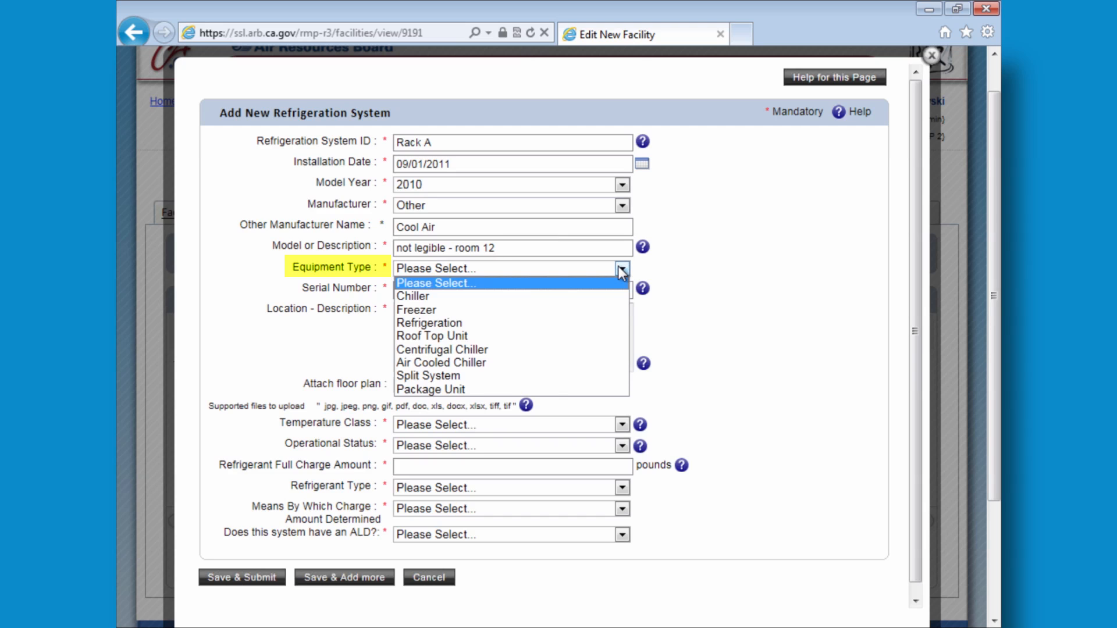
click(496, 330)
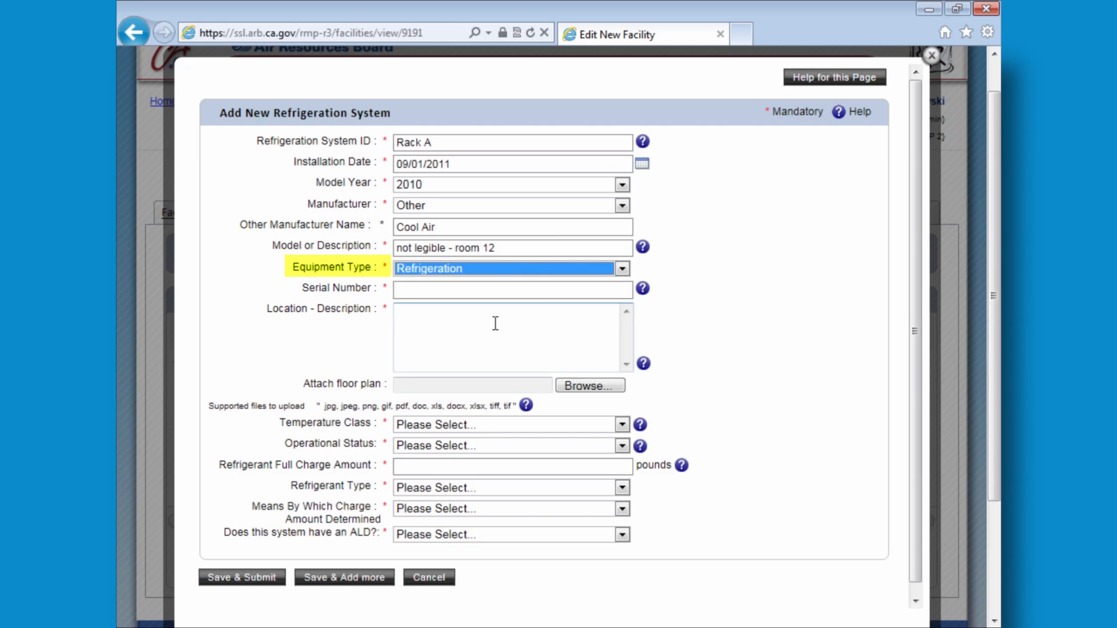
- Enter the serial number as 'not legible - room 12 NW wall'
click(544, 288)
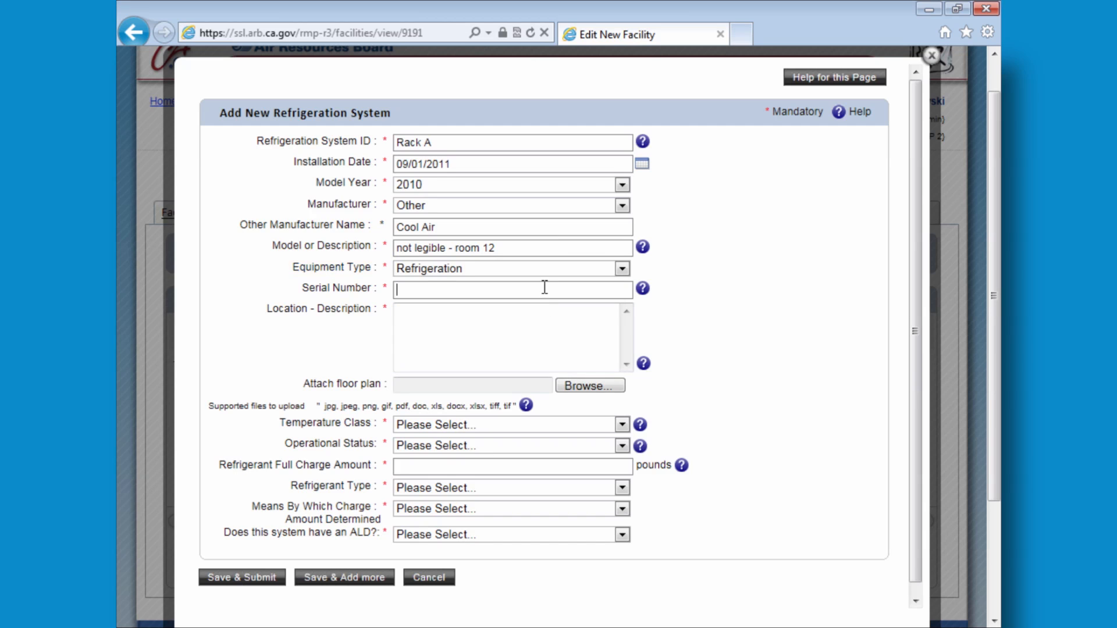
text(XXX)
key(BackSpace)
key(BackSpace)
key(BackSpace)
text(no)
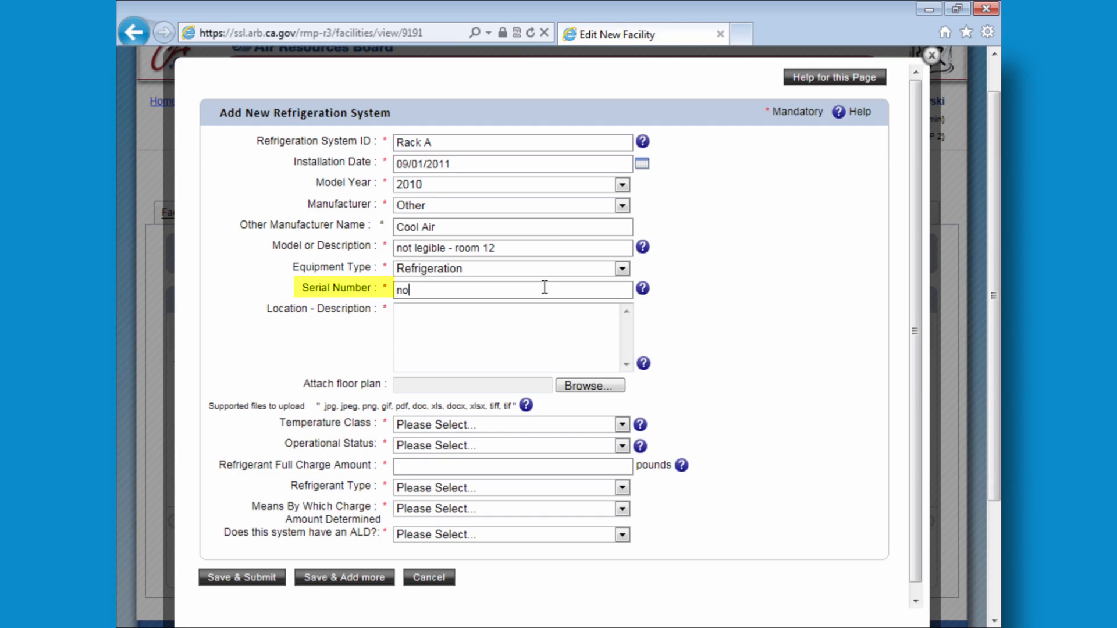
text(t legible - room 12 NW wall)
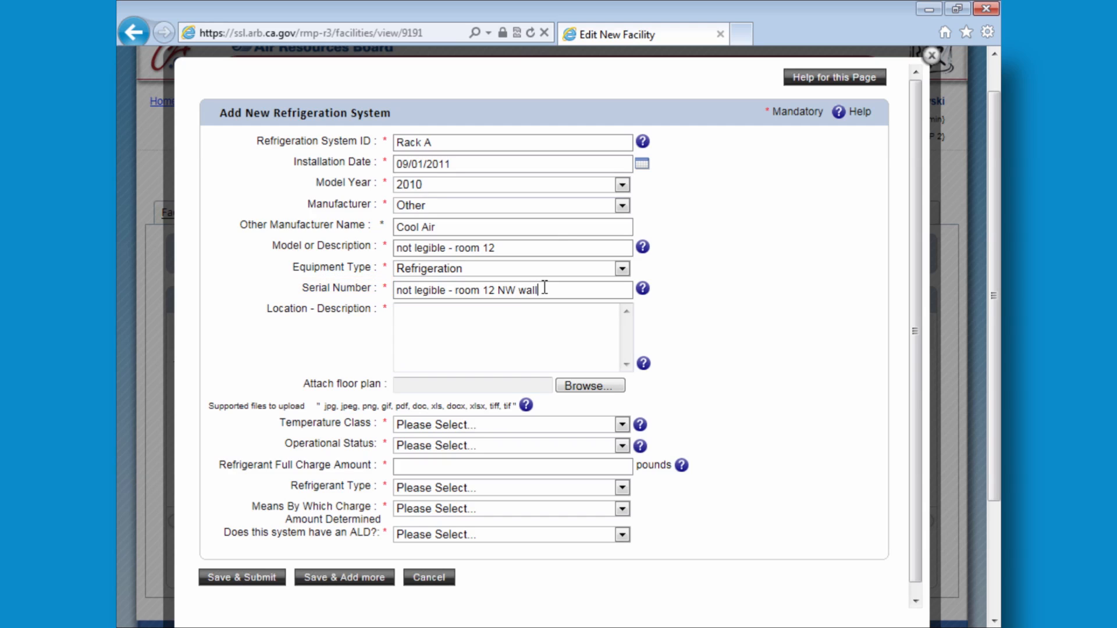
- Enter the location description 'Northwest corner - room 12'
click(532, 319)
click(537, 320)
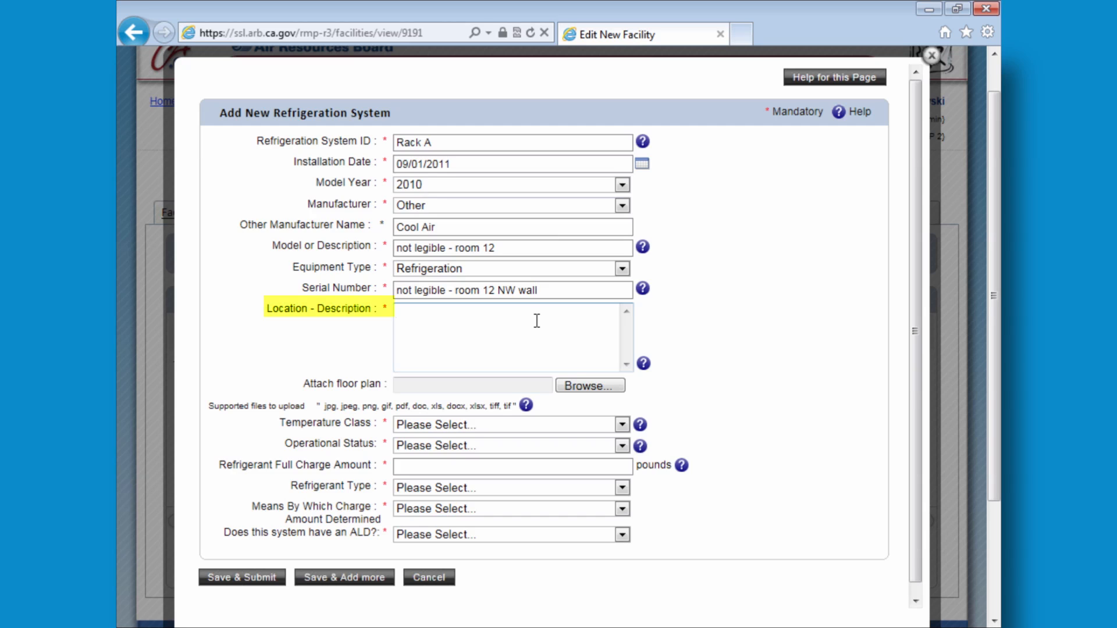
text(No)
text(we)
key(BackSpace)
key(BackSpace)
key(BackSpace)
text(thwest corner - room 12)
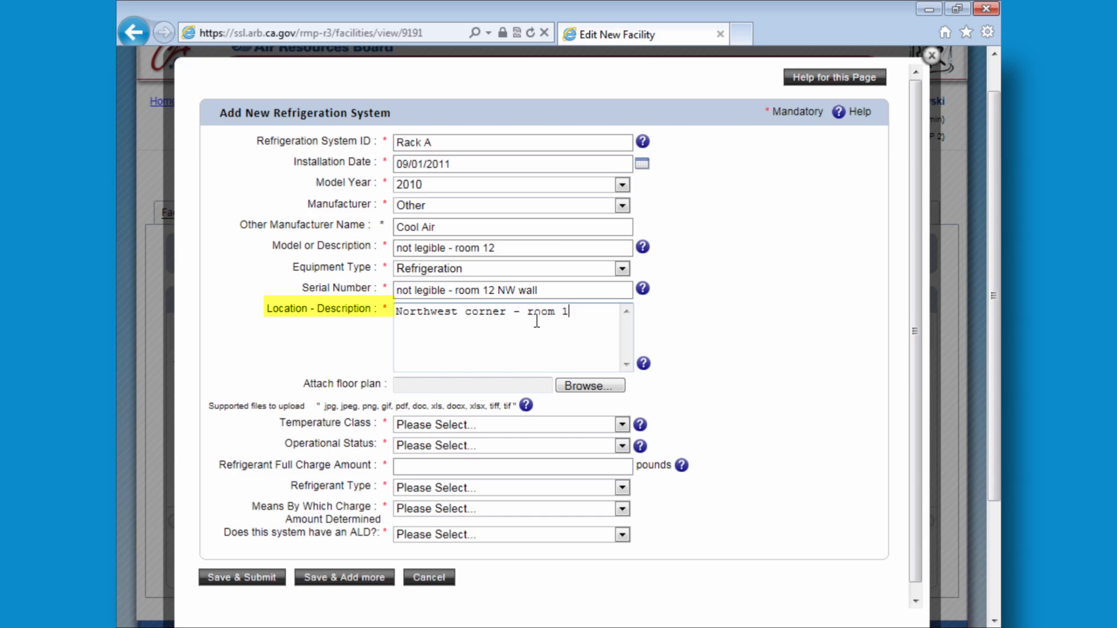
- Attach Business Floor Plan.pdf from the Desktop as the floor plan
click(589, 387)
click(388, 312)
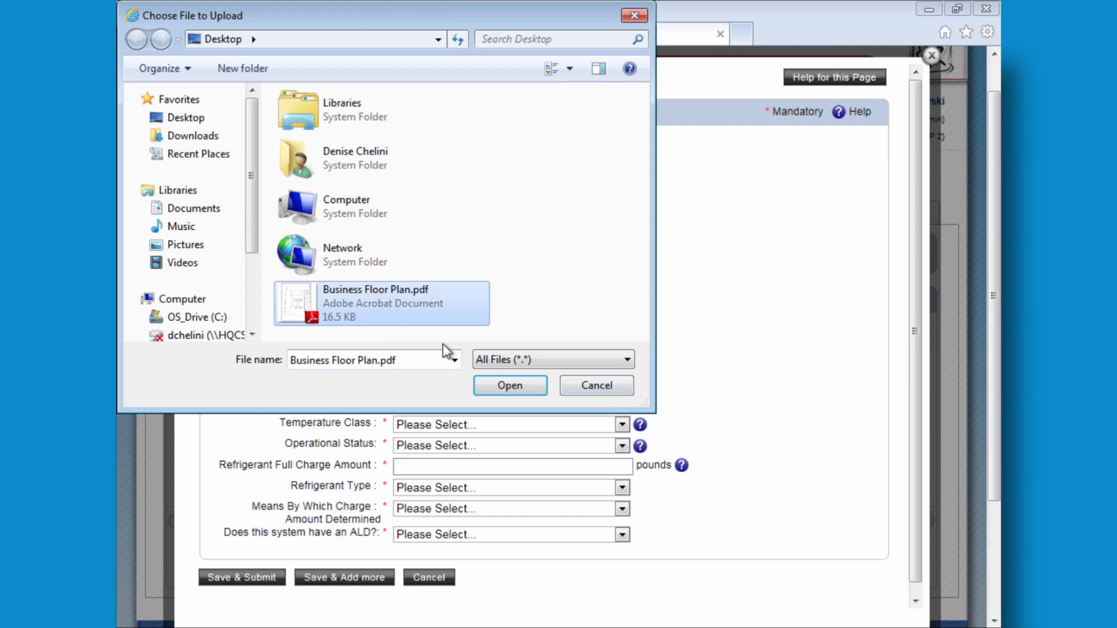
click(489, 379)
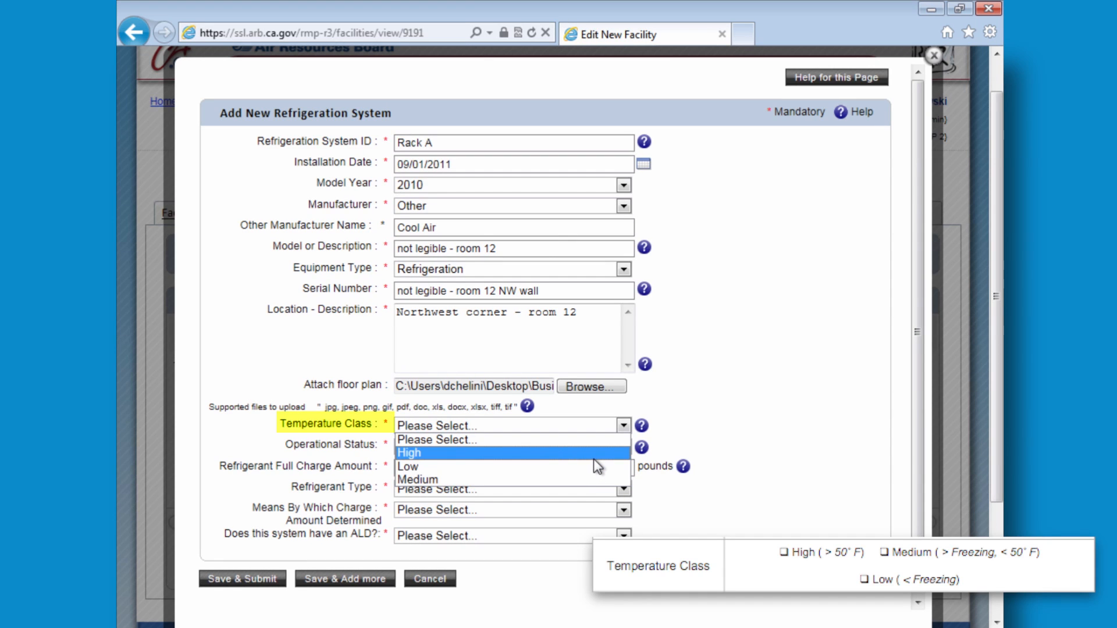
- Set Medium temperature class, Normal Operation status, and a 750-pound full charge
click(586, 478)
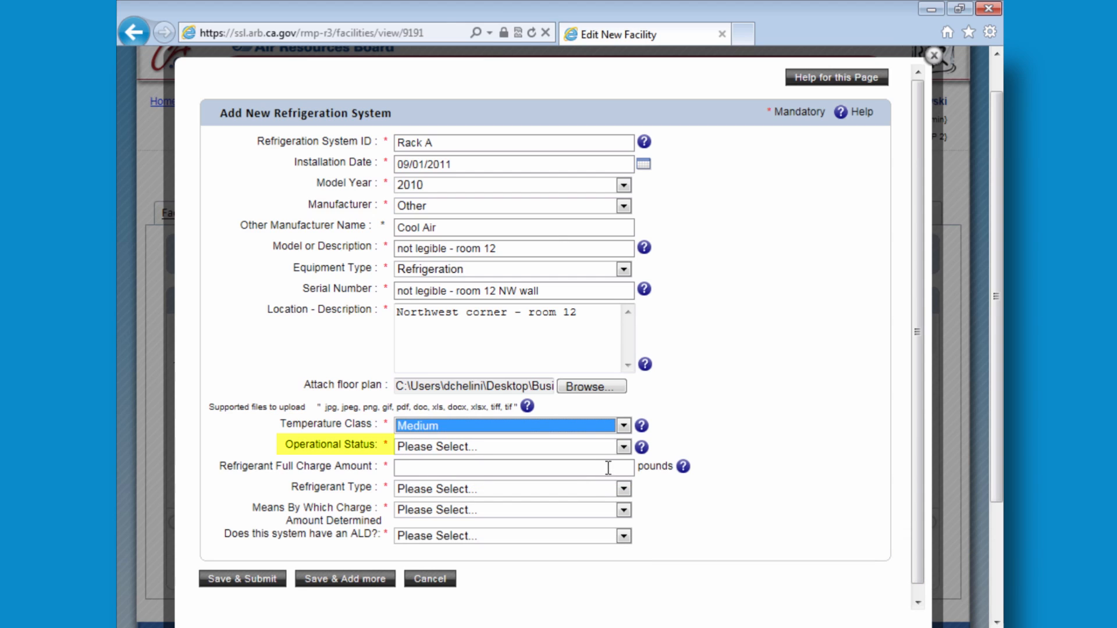
click(623, 451)
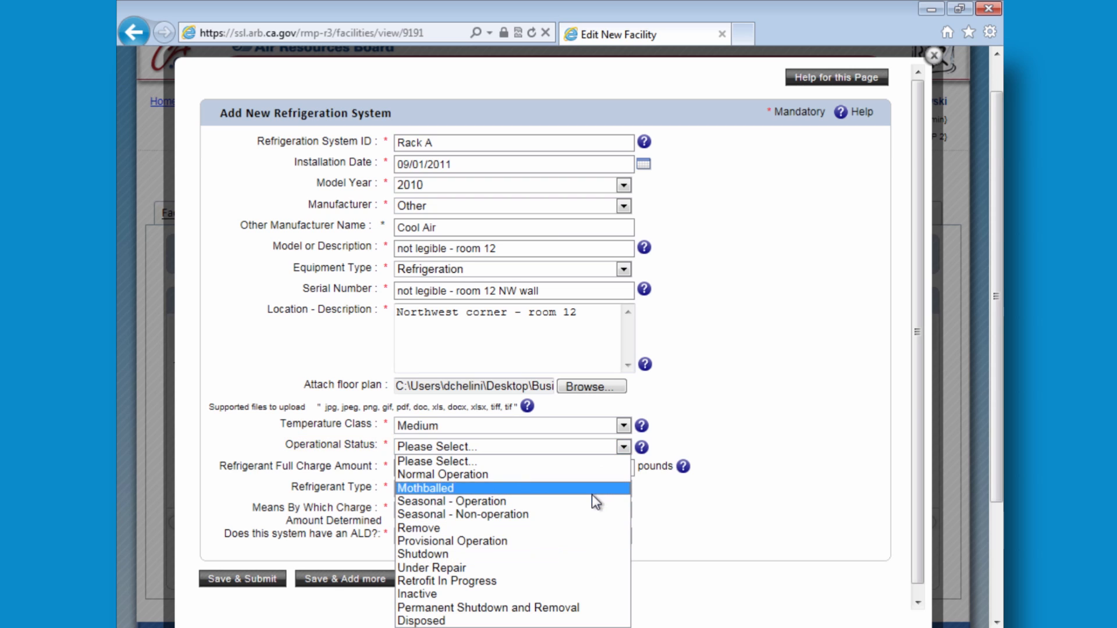
click(598, 480)
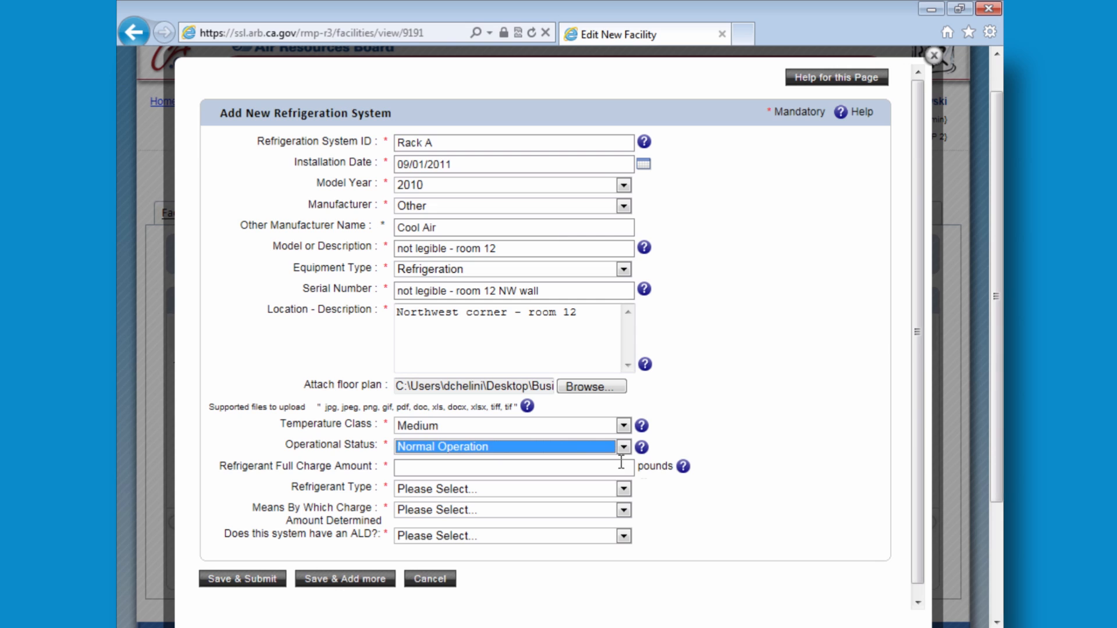
click(619, 468)
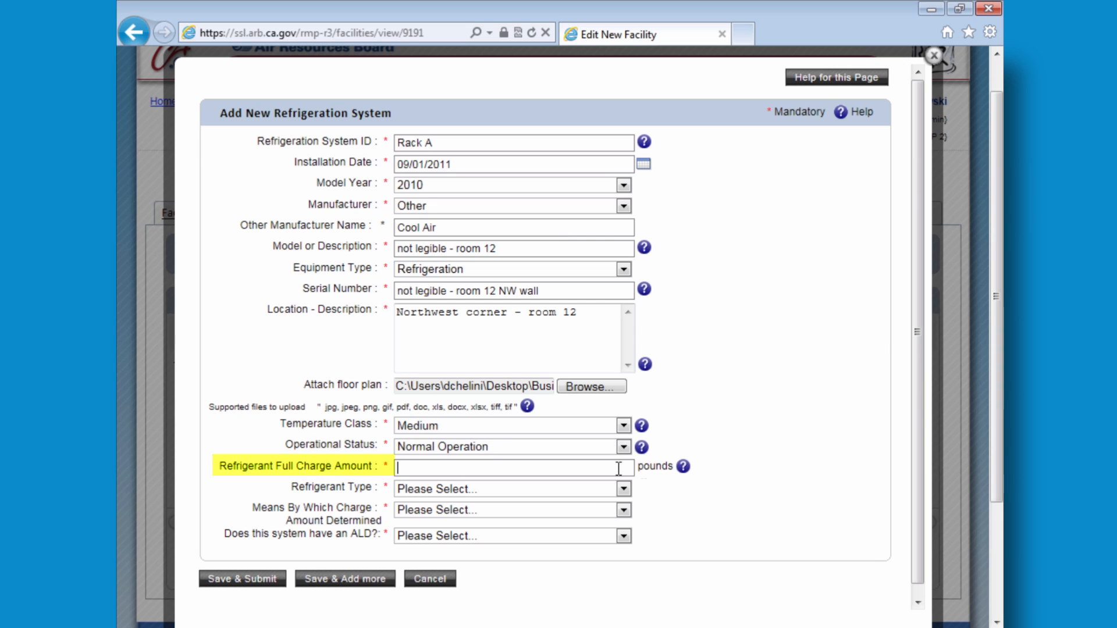
text(750)
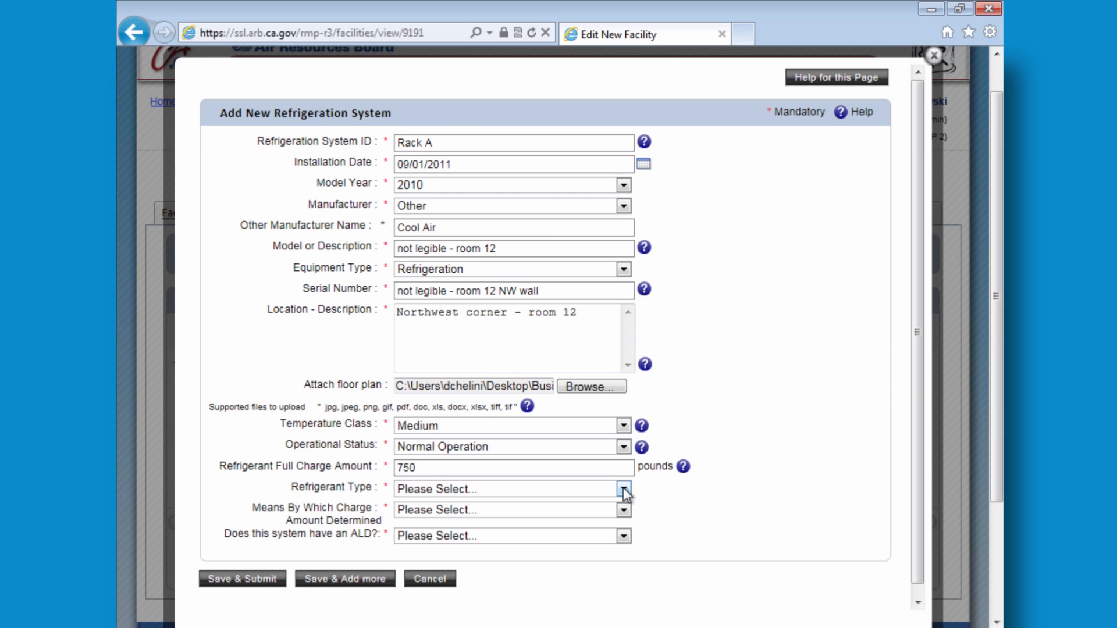
- Choose R-22 - HCFC-22, recover-and-weigh-back charge method, No ALD, then save and submit
click(623, 488)
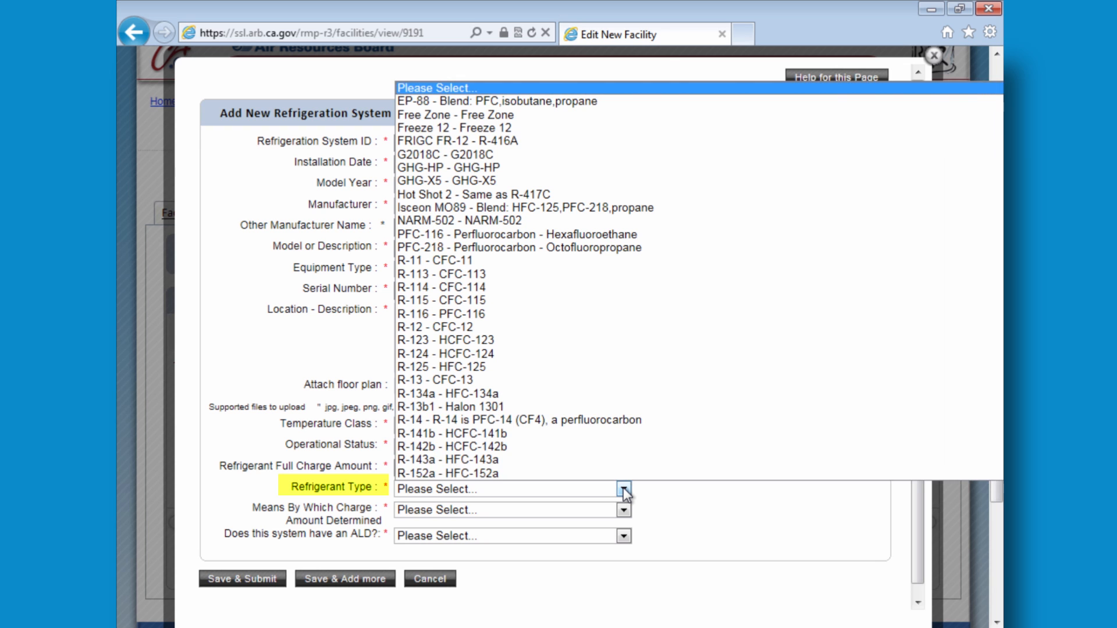
scroll(613, 427, down, 2)
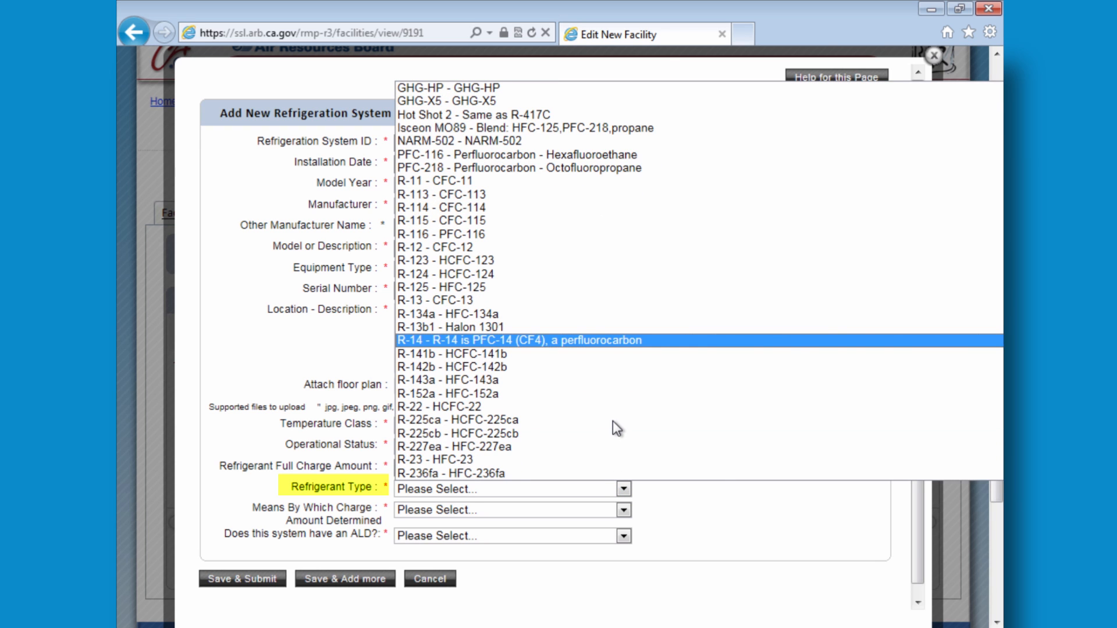
scroll(612, 421, down, 1)
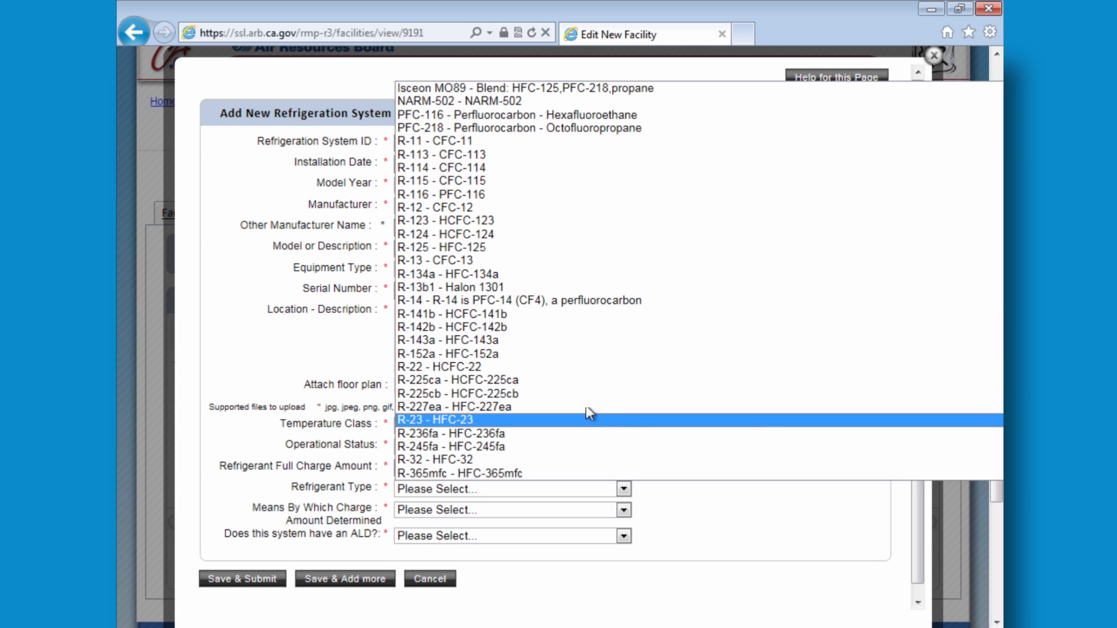
click(526, 367)
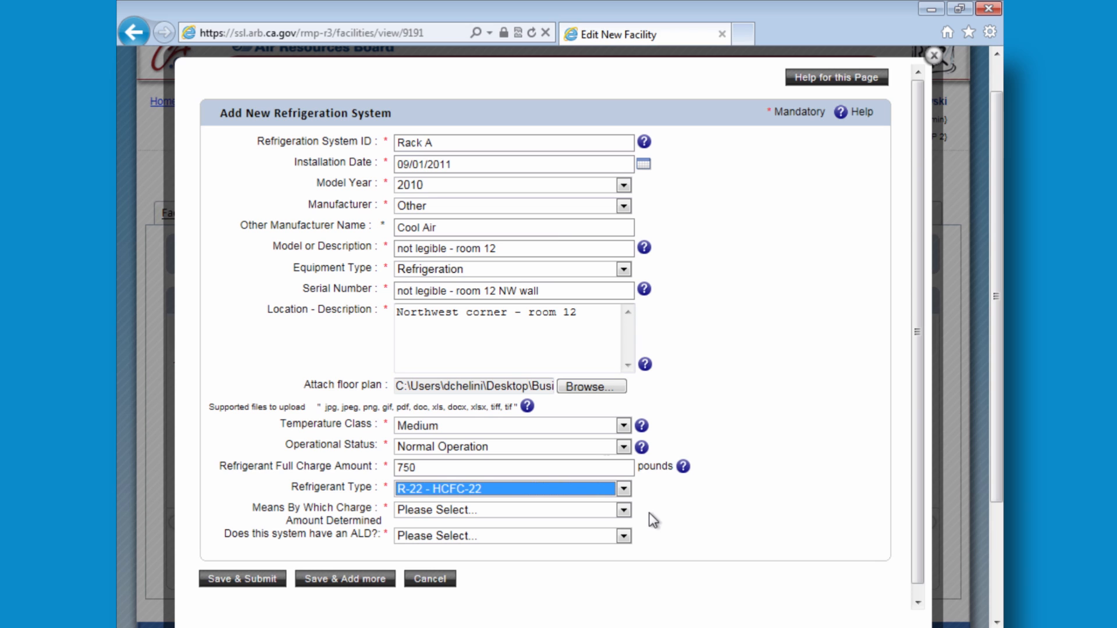
click(624, 511)
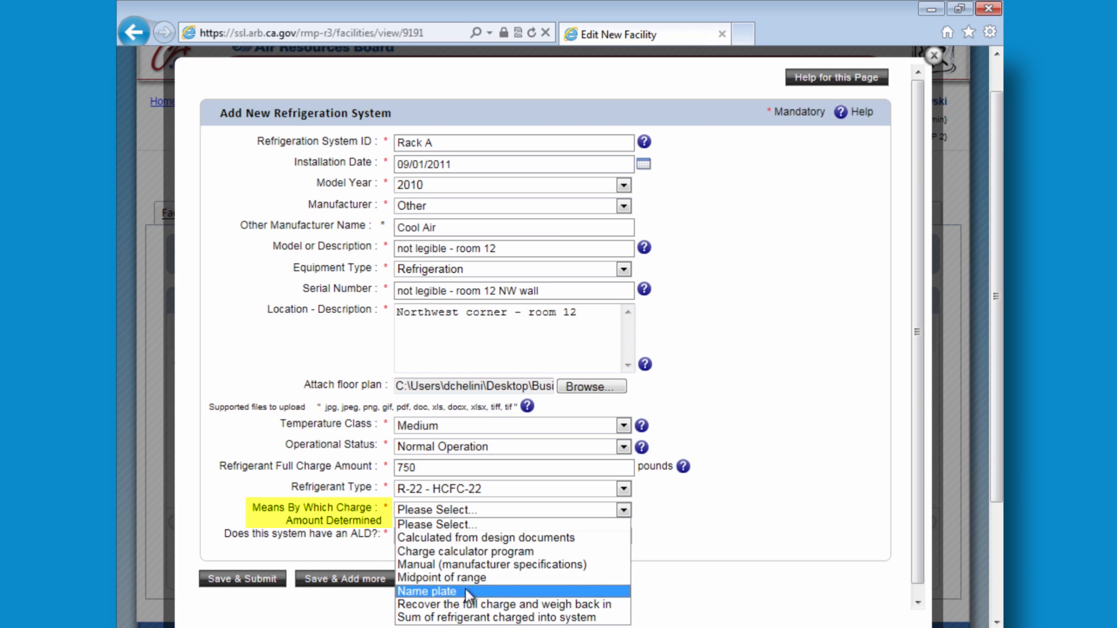
click(476, 605)
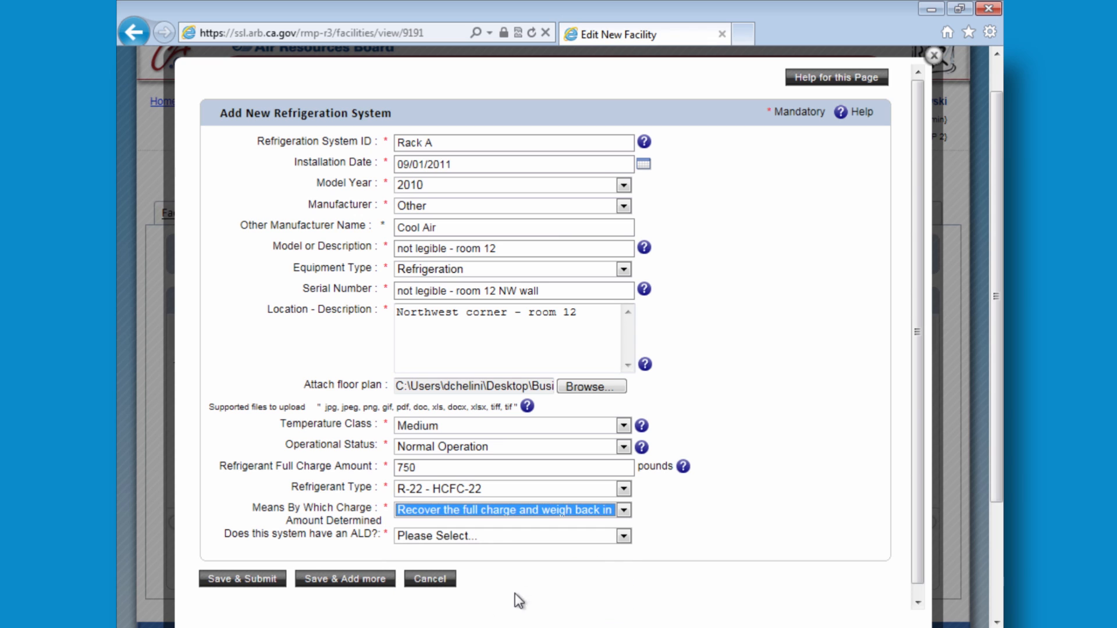
click(623, 535)
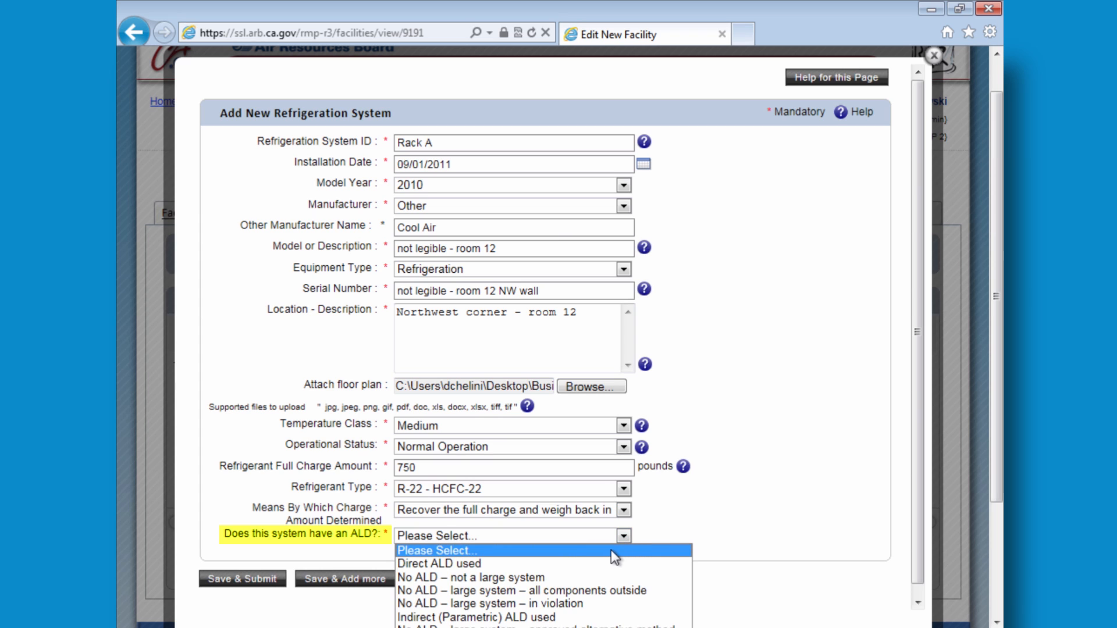
click(542, 577)
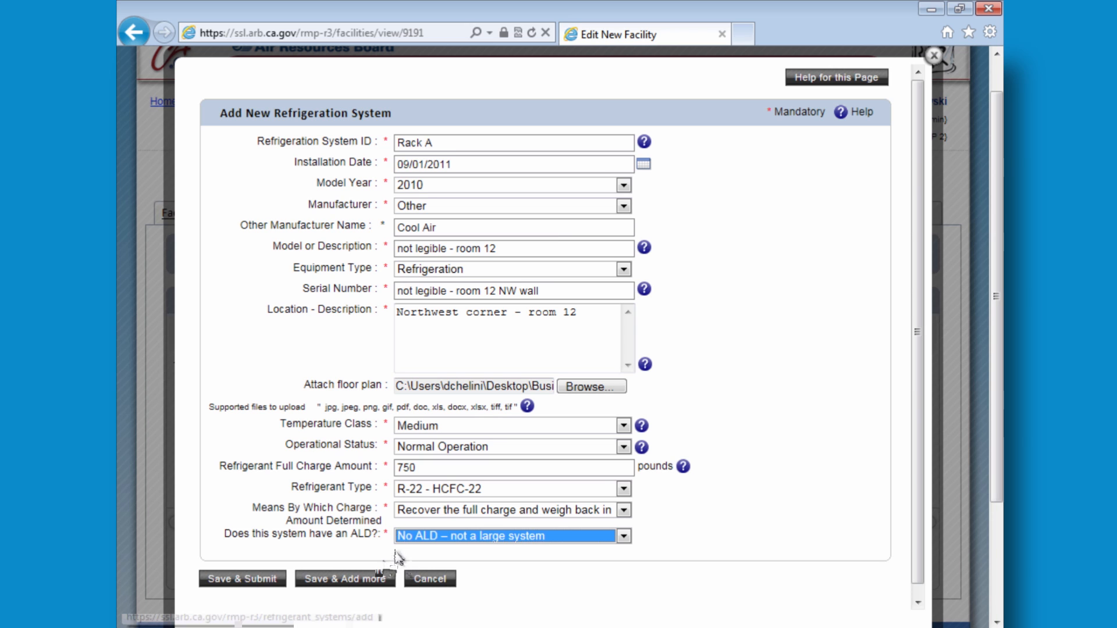
click(271, 582)
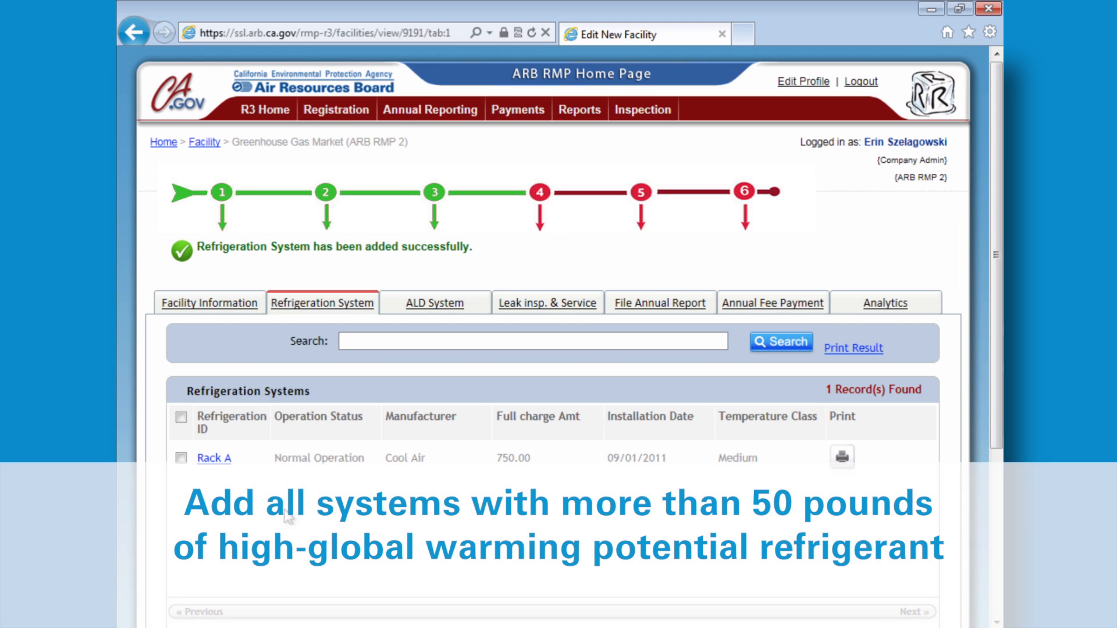
- Check that Rack A (Cool Air, Medium, installed 09/01/2011) is listed
scroll(286, 514, down, 3)
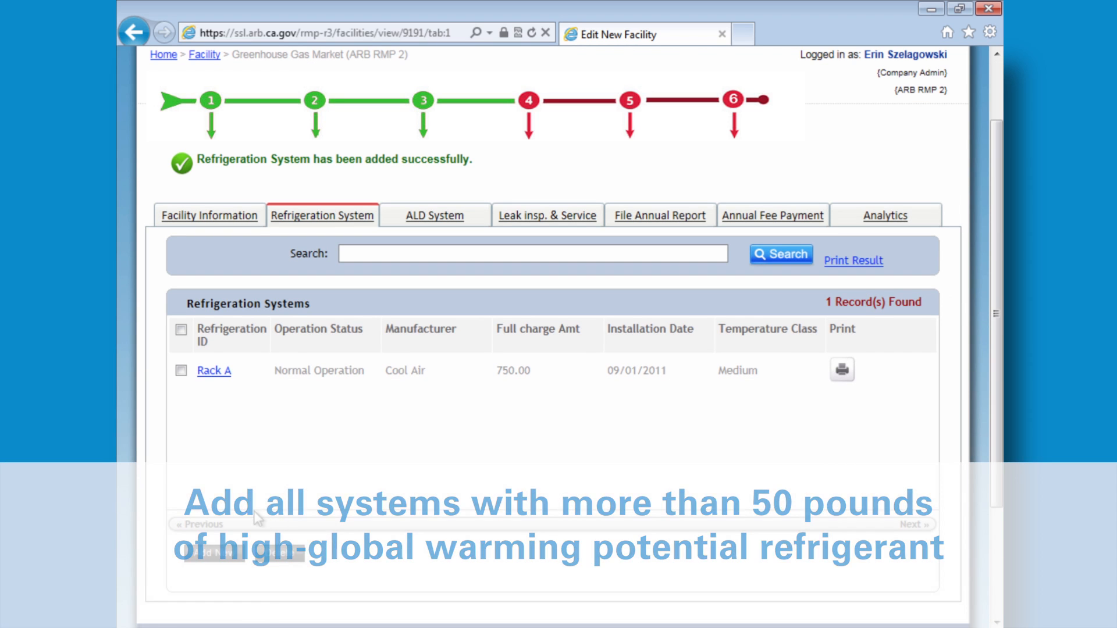